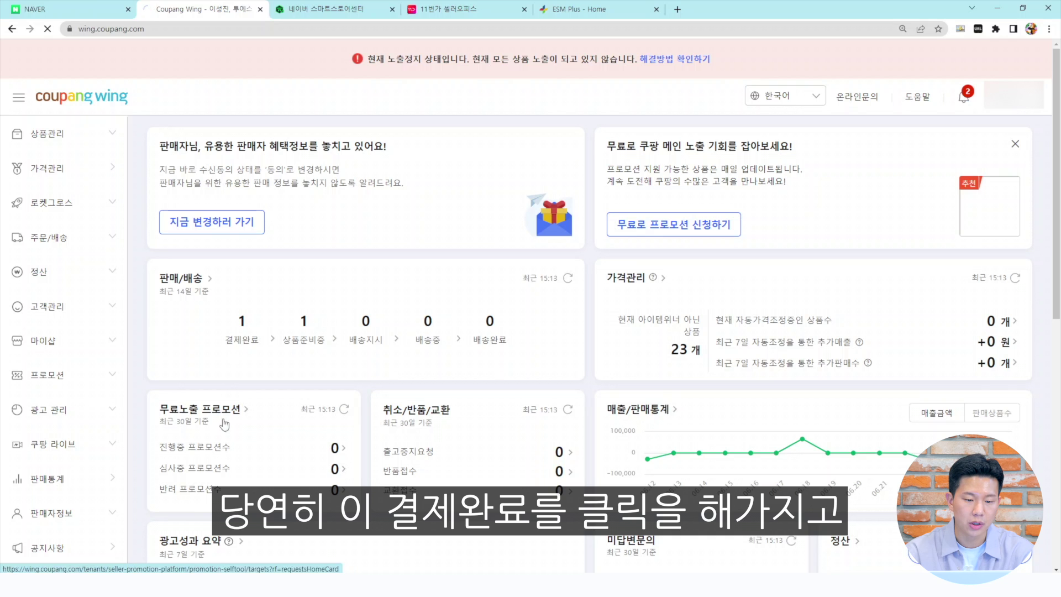
# Step: Open the 결제완료 orders, select the listed order and start 발주확인 처리 for it
pyautogui.click(242, 321)
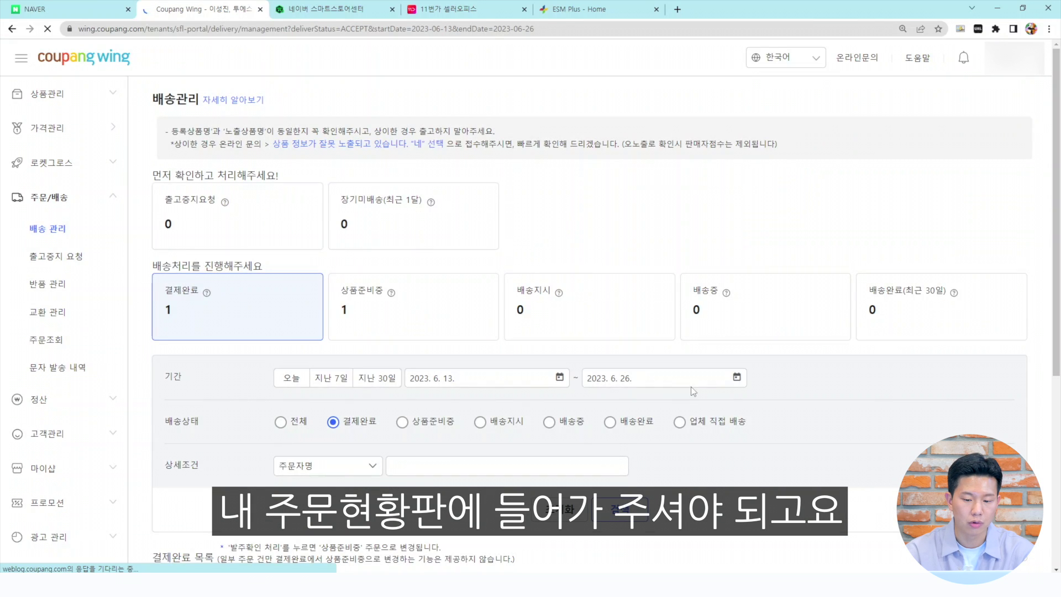
pyautogui.scroll(-2, 308, 287)
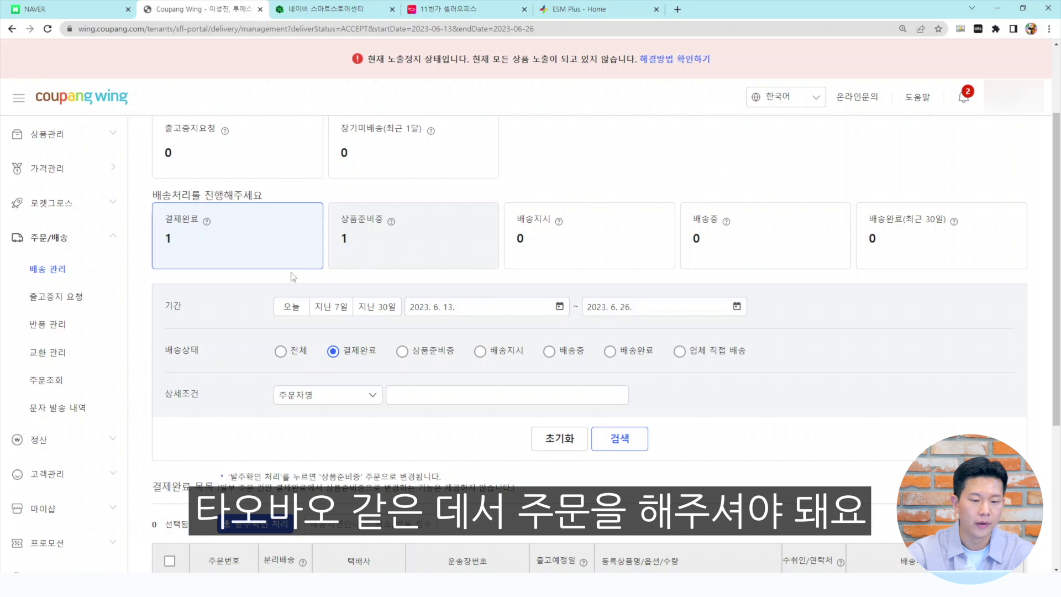
pyautogui.scroll(-3, 590, 342)
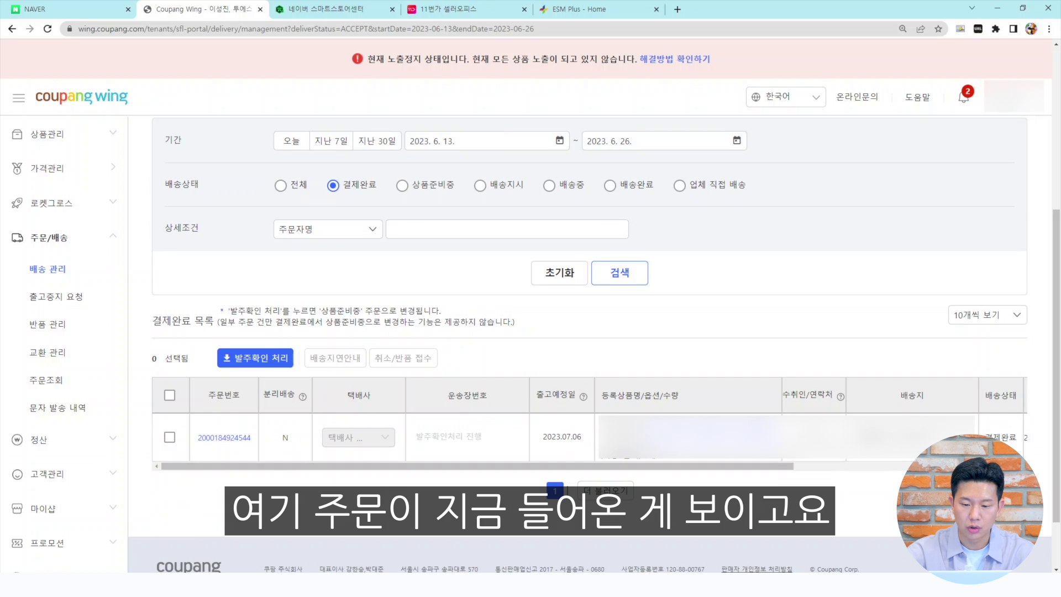
pyautogui.click(169, 437)
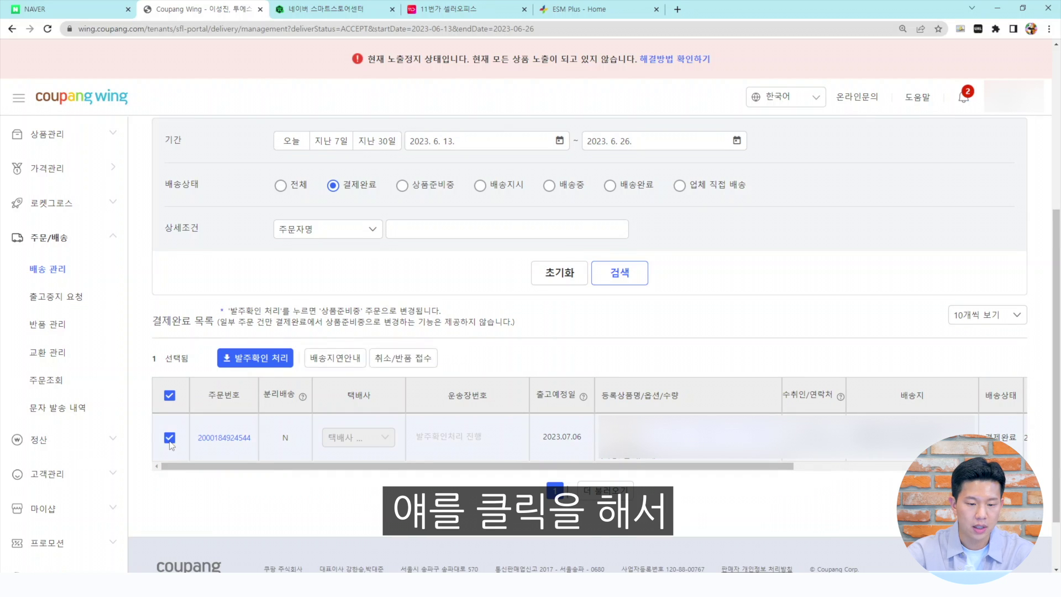
pyautogui.click(281, 359)
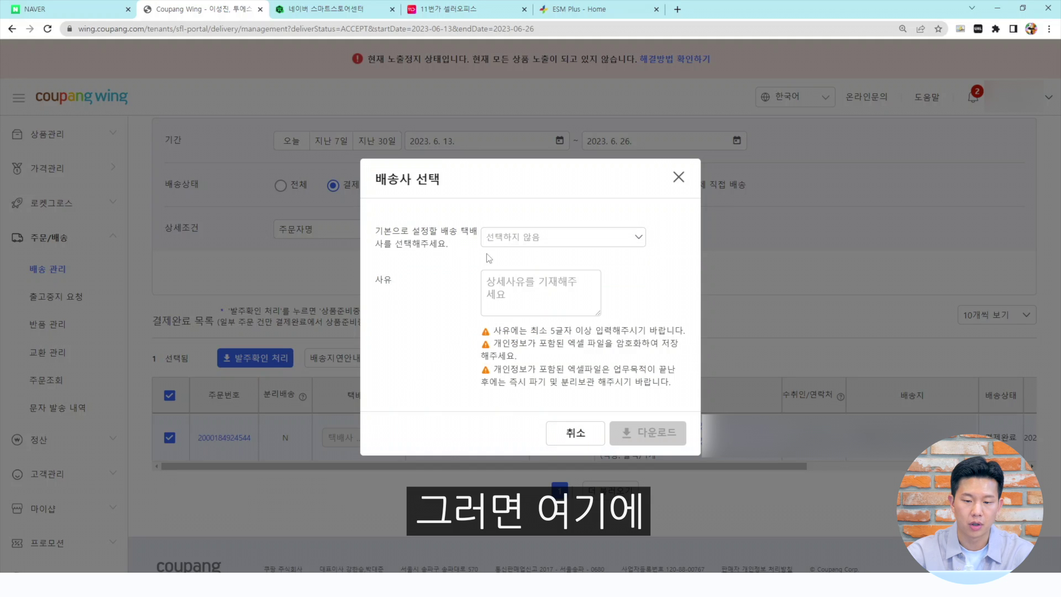
# Step: Set the default courier to CJ 대한통운, enter the reason "주문처리를 위한 발주 확인" and download the order file
pyautogui.click(538, 238)
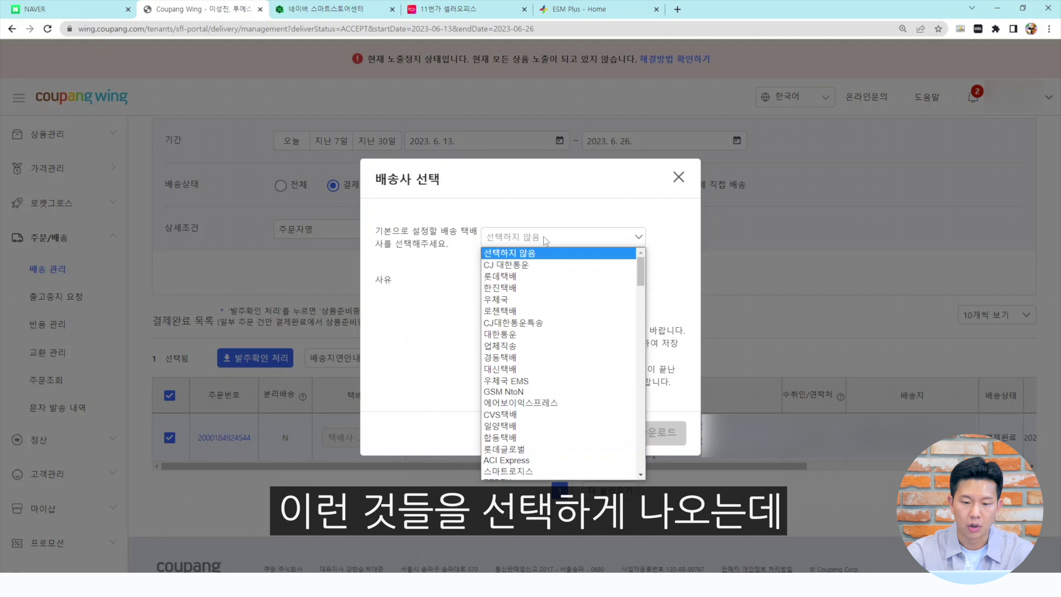
pyautogui.click(525, 267)
pyautogui.click(585, 288)
pyautogui.write('ㅁㅁ')
pyautogui.press('BackSpace')
pyautogui.press('BackSpace')
pyautogui.write('주문처리를 위해')
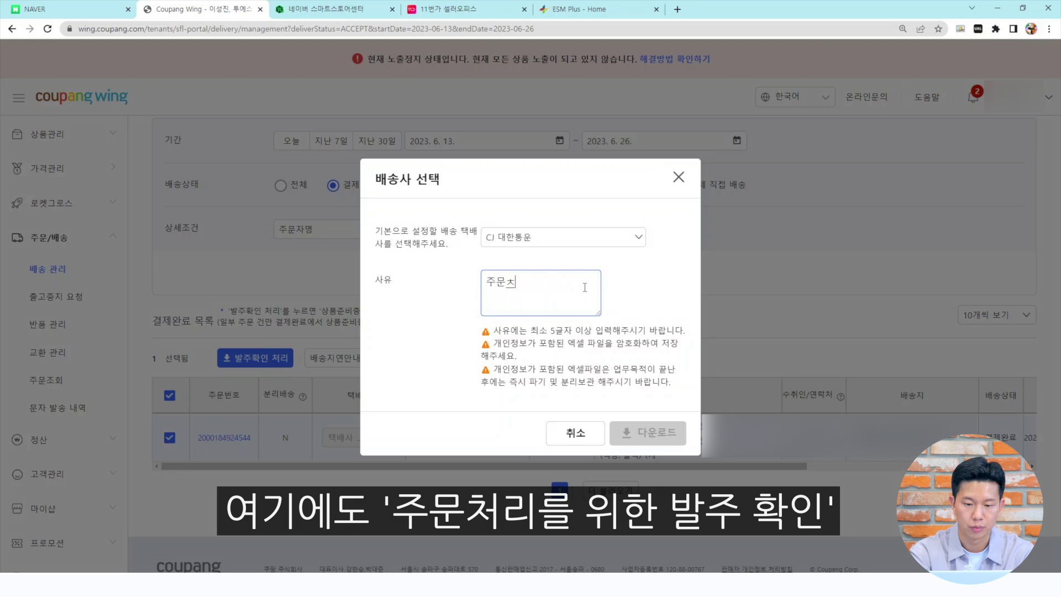
pyautogui.write(' 발주 확인')
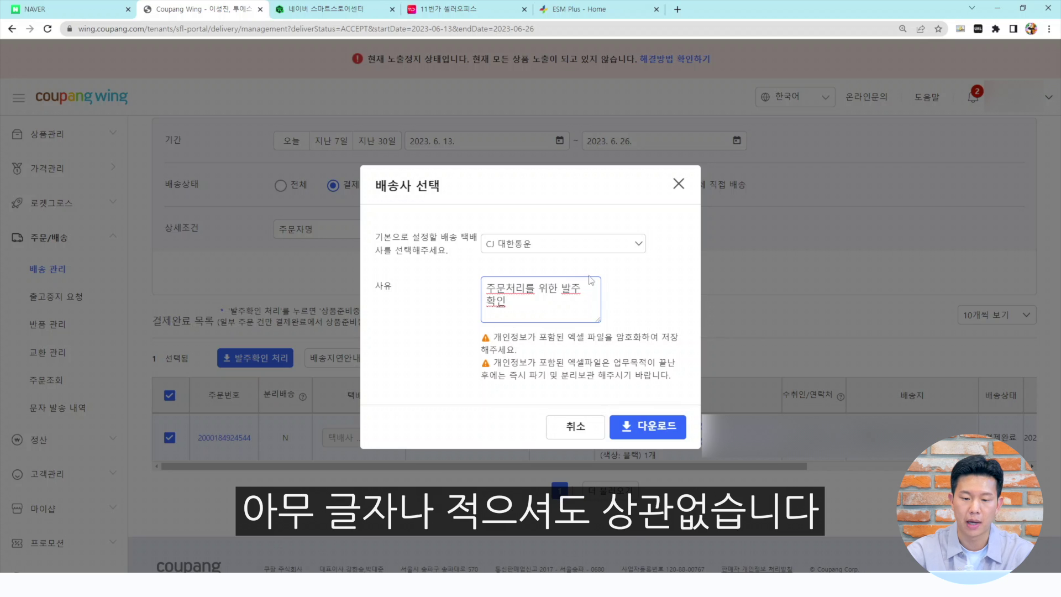
pyautogui.click(656, 426)
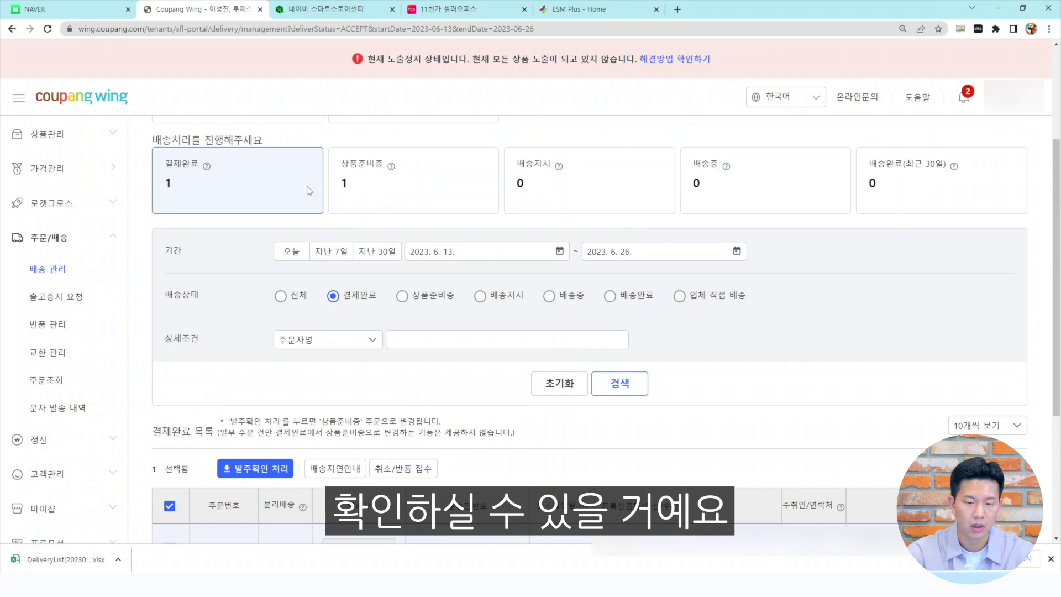
# Step: Show the 상품준비중 order list and check the orders in it at a smaller page zoom
pyautogui.scroll(2, 309, 188)
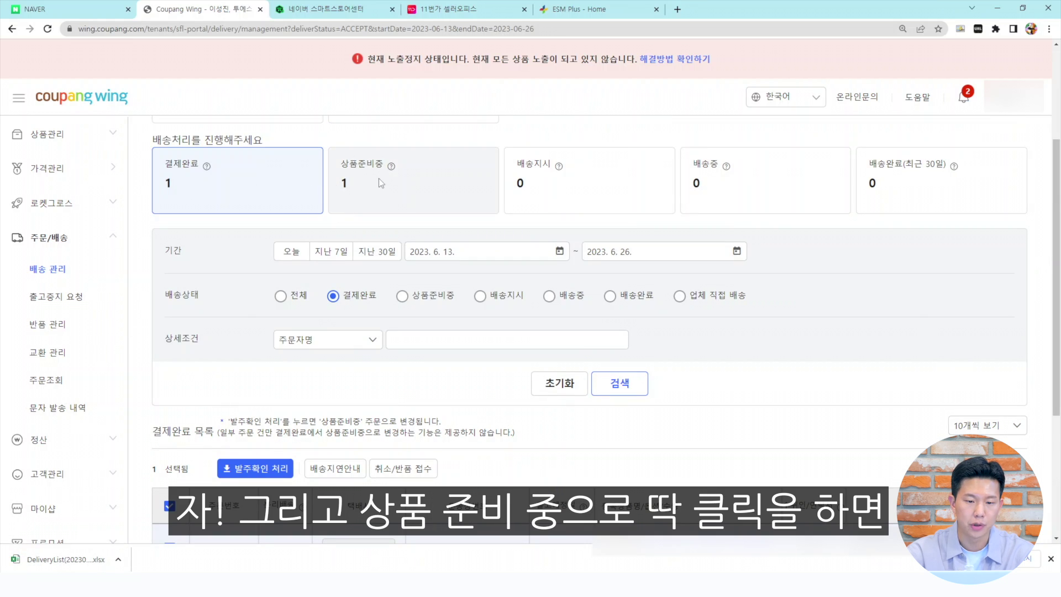
pyautogui.click(373, 197)
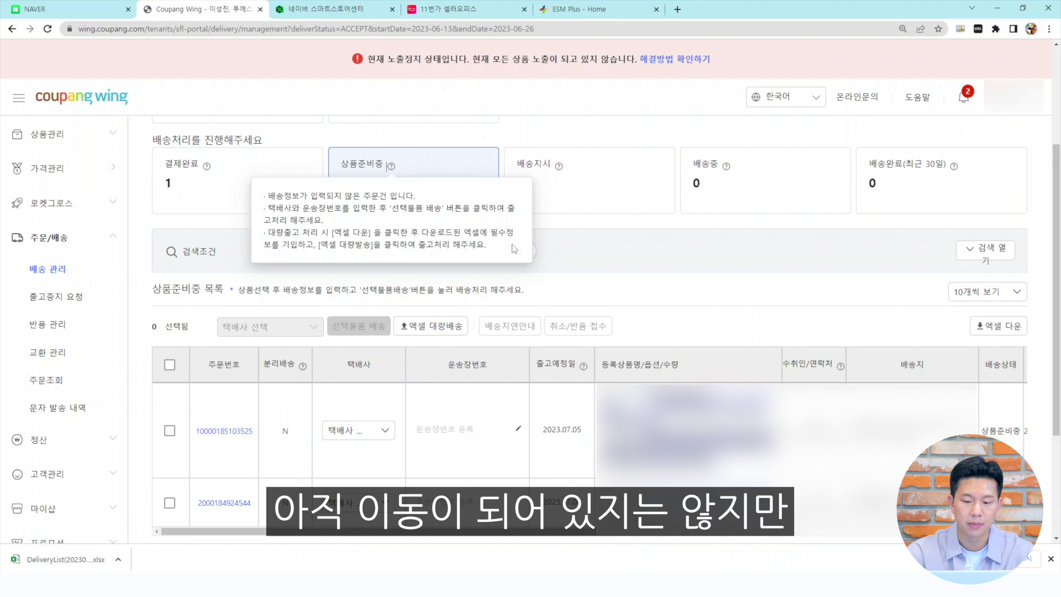
pyautogui.scroll(-1, 441, 282)
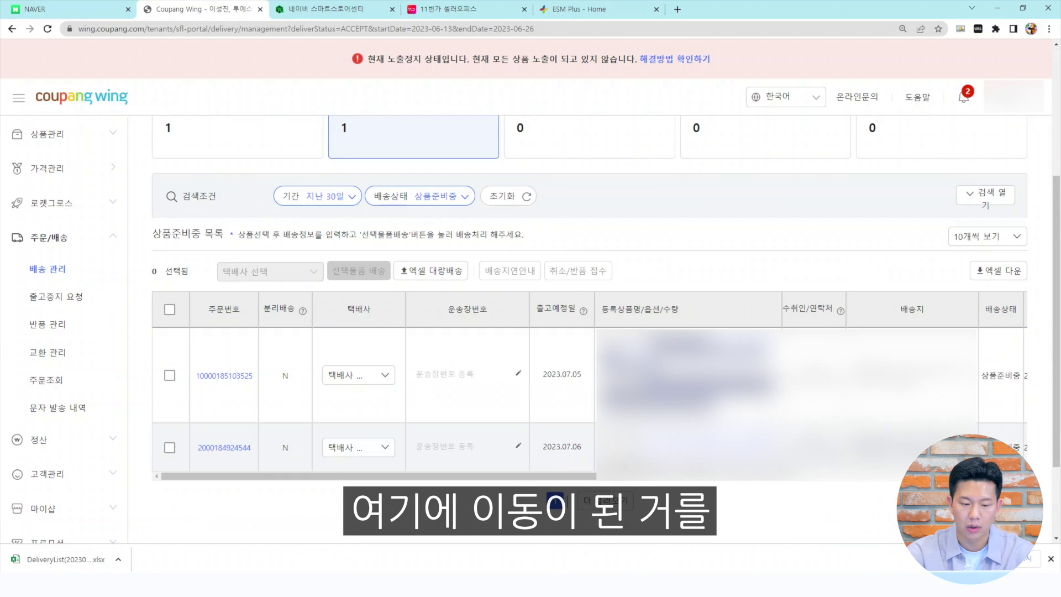
pyautogui.scroll(1, 606, 329)
pyautogui.hotkey('ctrl', '-')
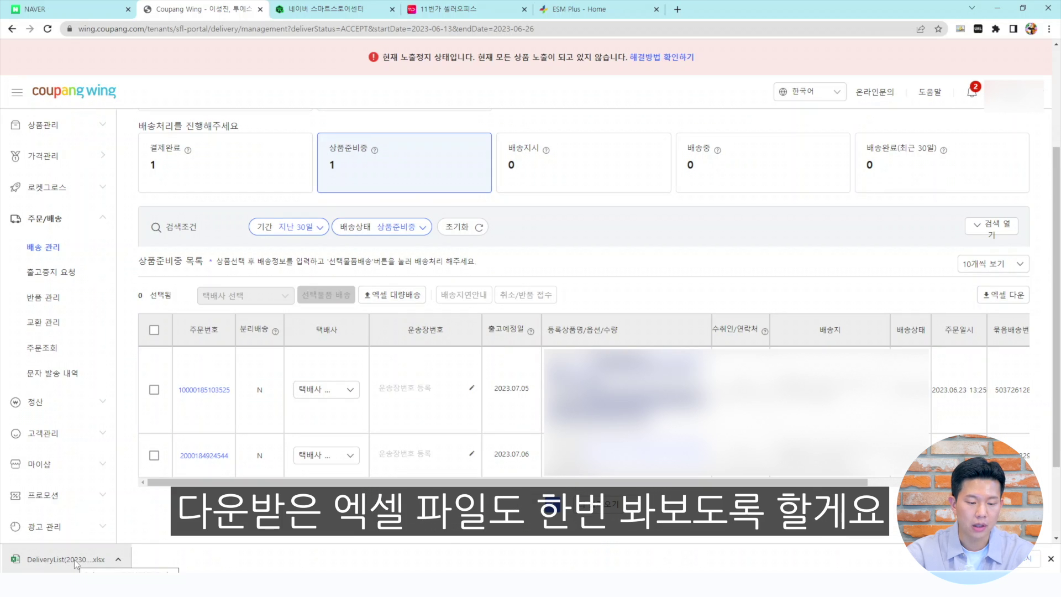
# Step: Open the downloaded DeliveryList workbook and widen column AJ so the full 개인통관번호(PCCC) header fits
pyautogui.click(76, 561)
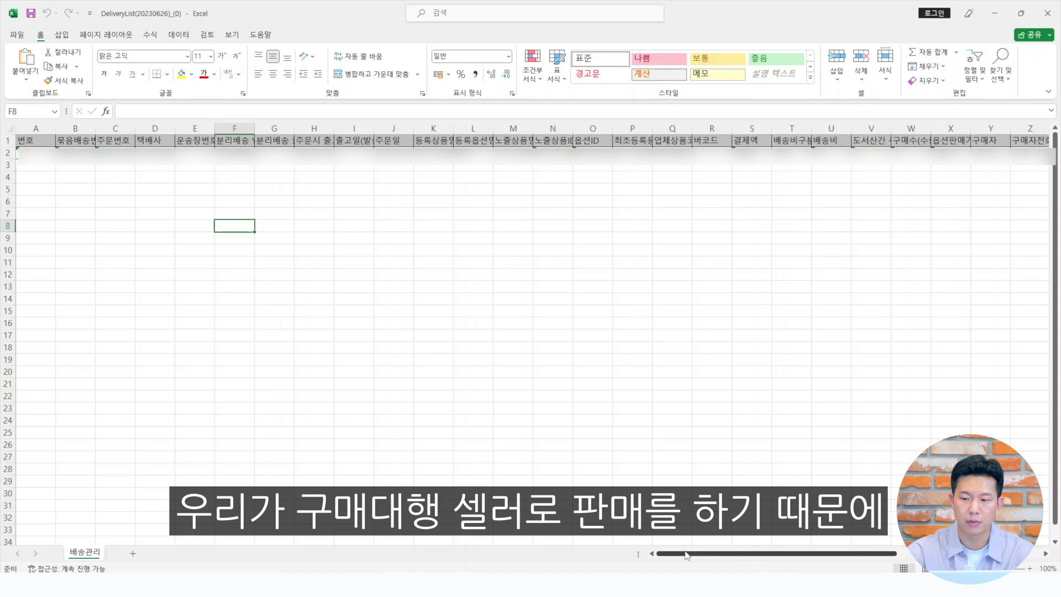
pyautogui.moveTo(687, 555); pyautogui.dragTo(832, 556)
pyautogui.click(832, 129)
pyautogui.moveTo(857, 131); pyautogui.dragTo(925, 131)
pyautogui.click(885, 153)
pyautogui.click(911, 210)
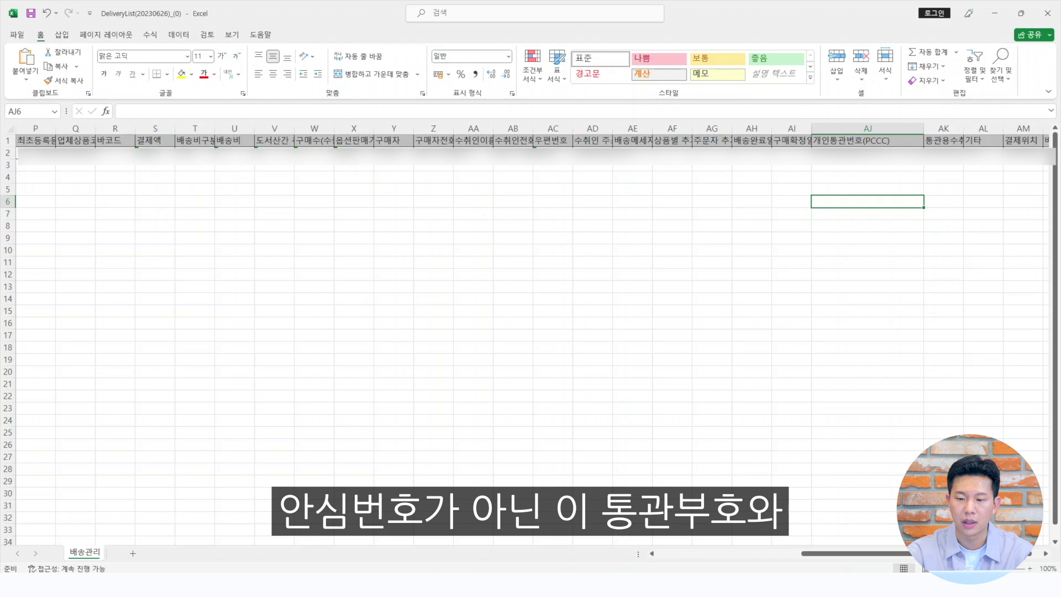
# Step: Check the customs number cell in row 2 and slightly widen column AK with the customs recipient data
pyautogui.click(851, 153)
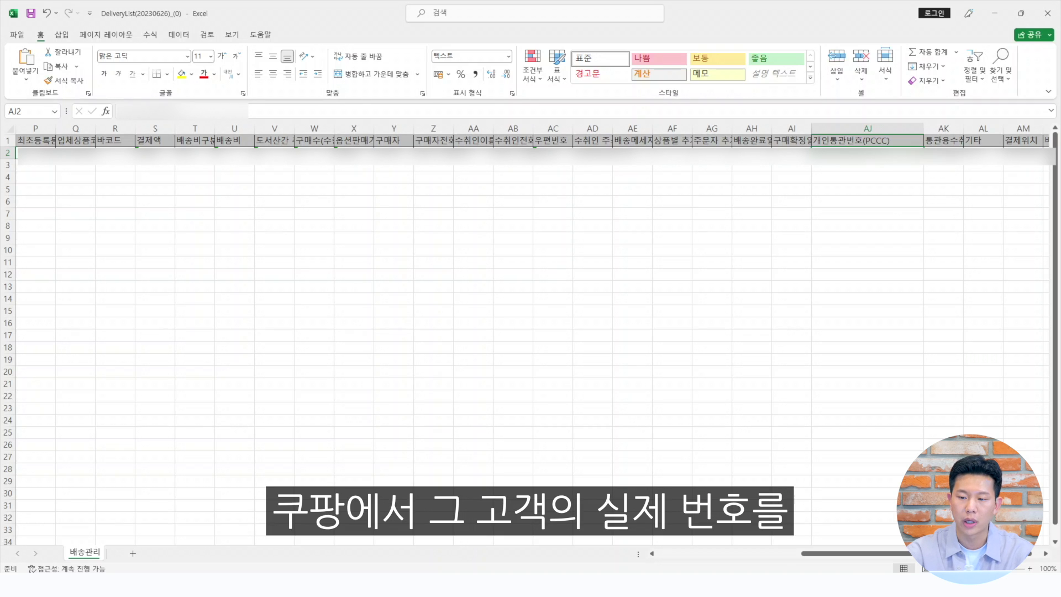
pyautogui.click(960, 128)
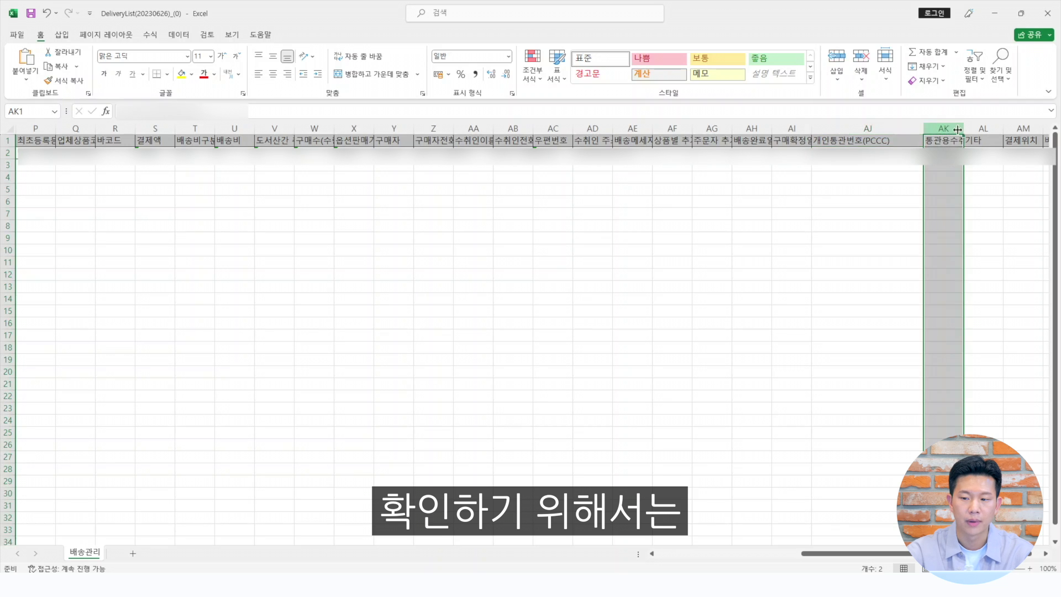
pyautogui.moveTo(965, 128)
pyautogui.mouseDown()
pyautogui.moveTo(1024, 128)
pyautogui.moveTo(976, 128)
pyautogui.mouseUp()
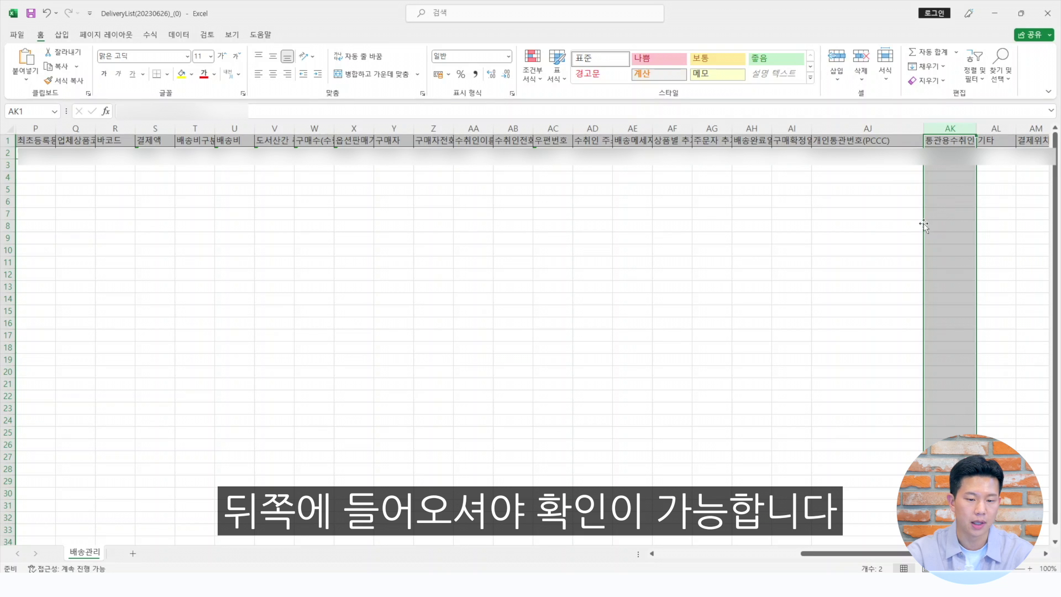
pyautogui.click(899, 250)
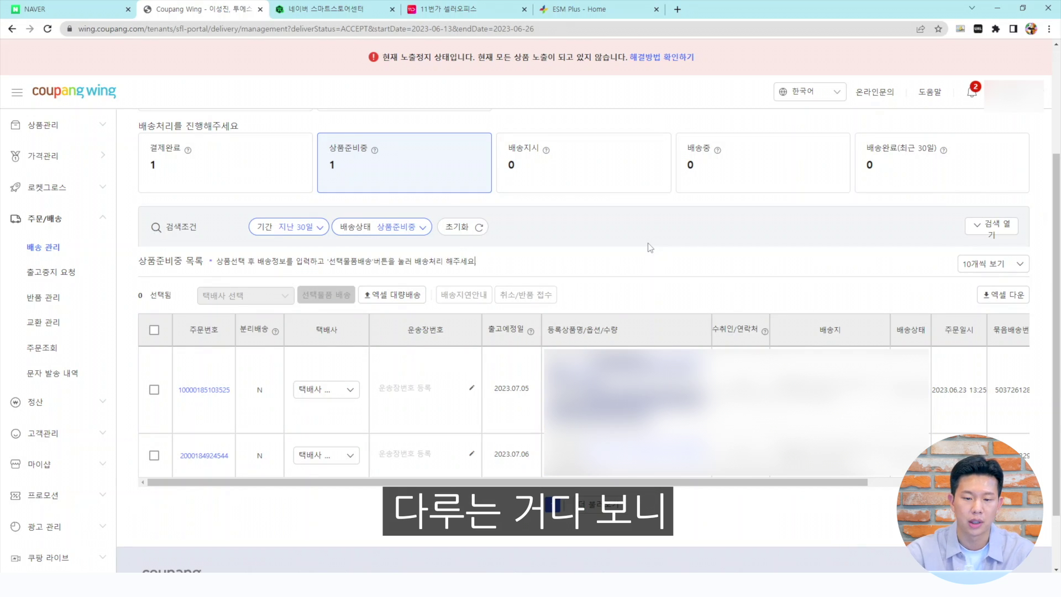
pyautogui.scroll(2, 653, 191)
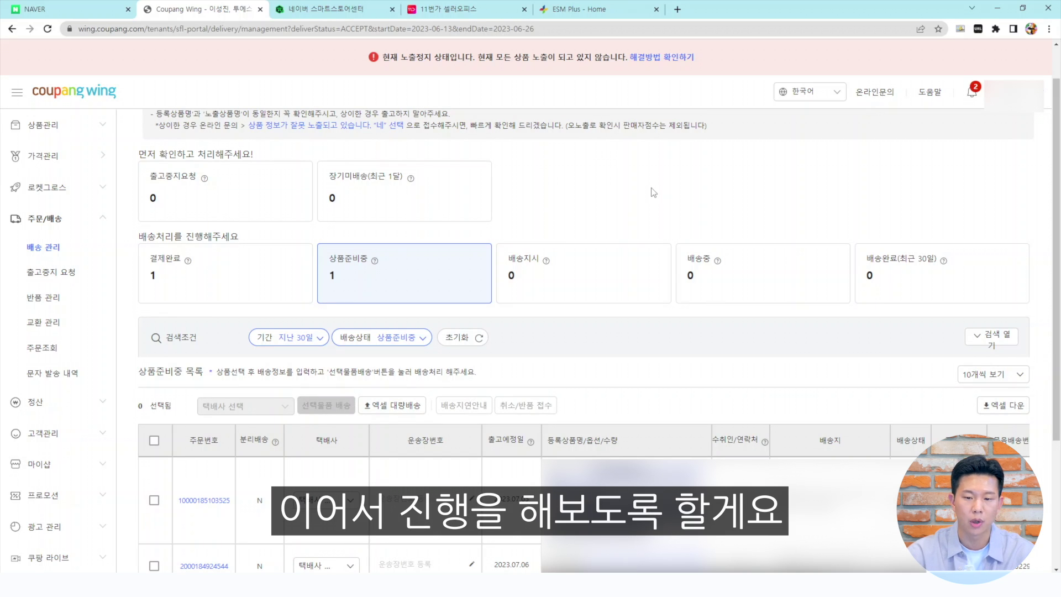
pyautogui.scroll(-1, 654, 192)
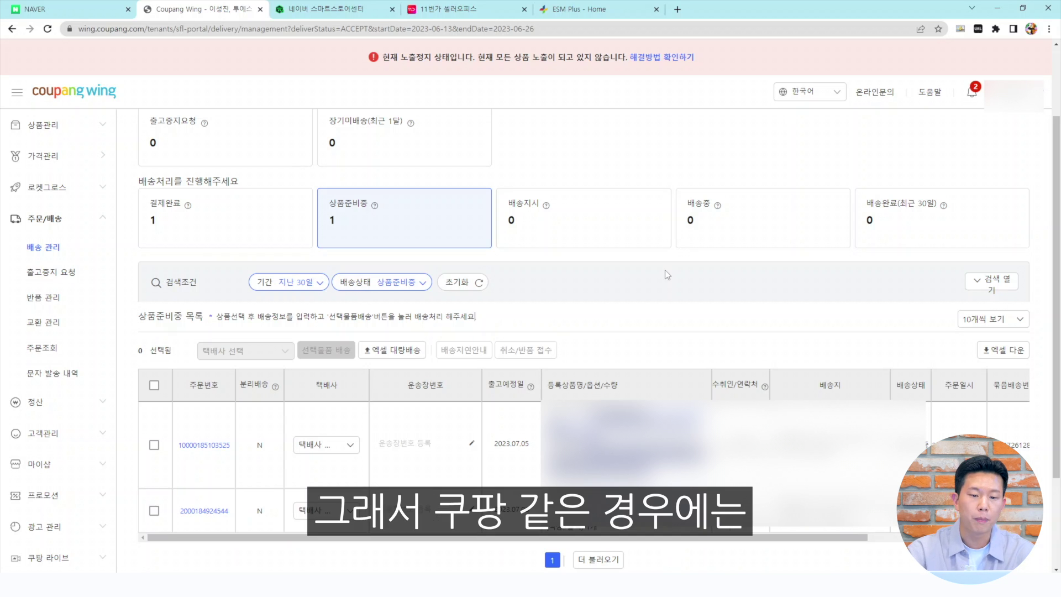
pyautogui.scroll(1, 665, 270)
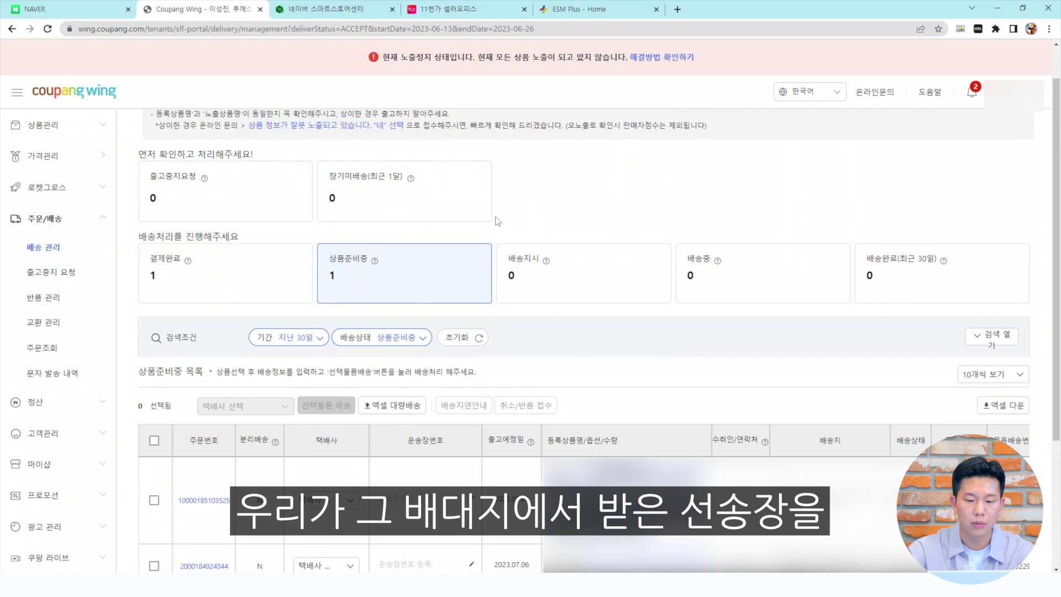
# Step: Select the order due 2023.07.06, set its courier to CJ 대한통운 and try 선택물품 배송 without a waybill number
pyautogui.scroll(-2, 603, 221)
pyautogui.click(155, 455)
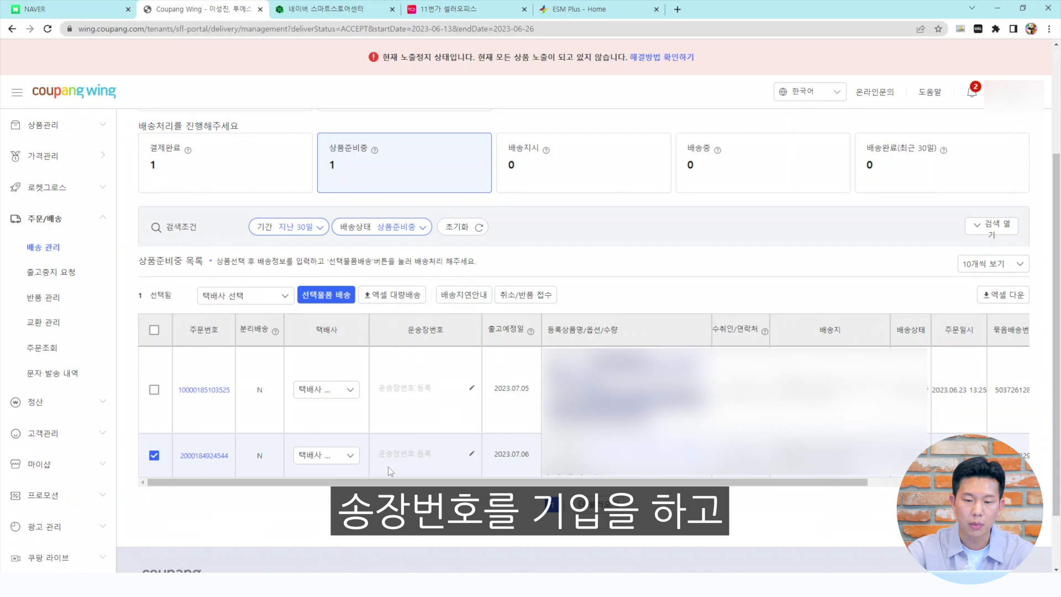
pyautogui.click(354, 454)
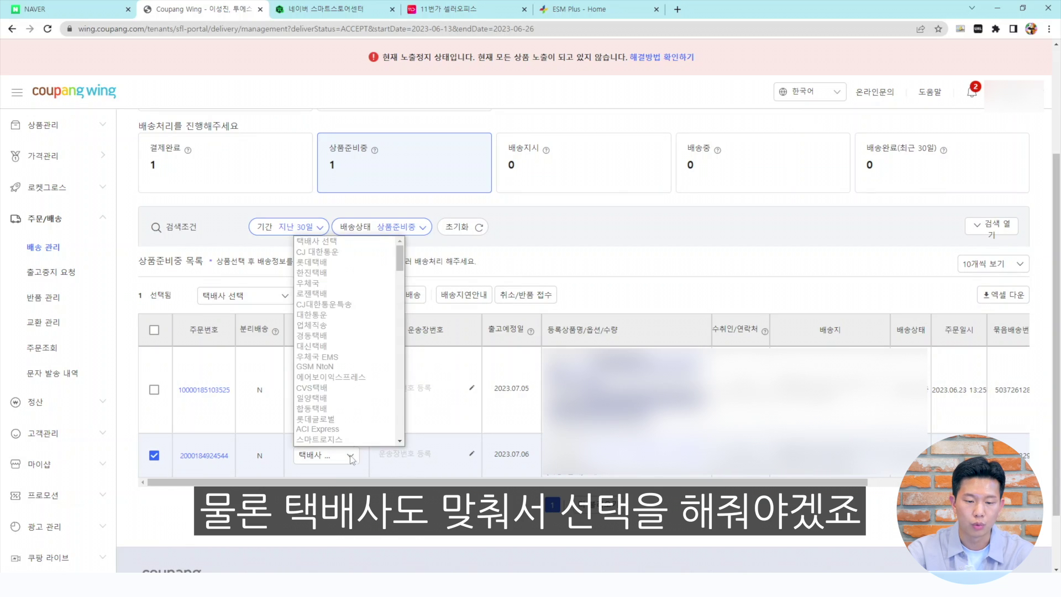
pyautogui.click(342, 257)
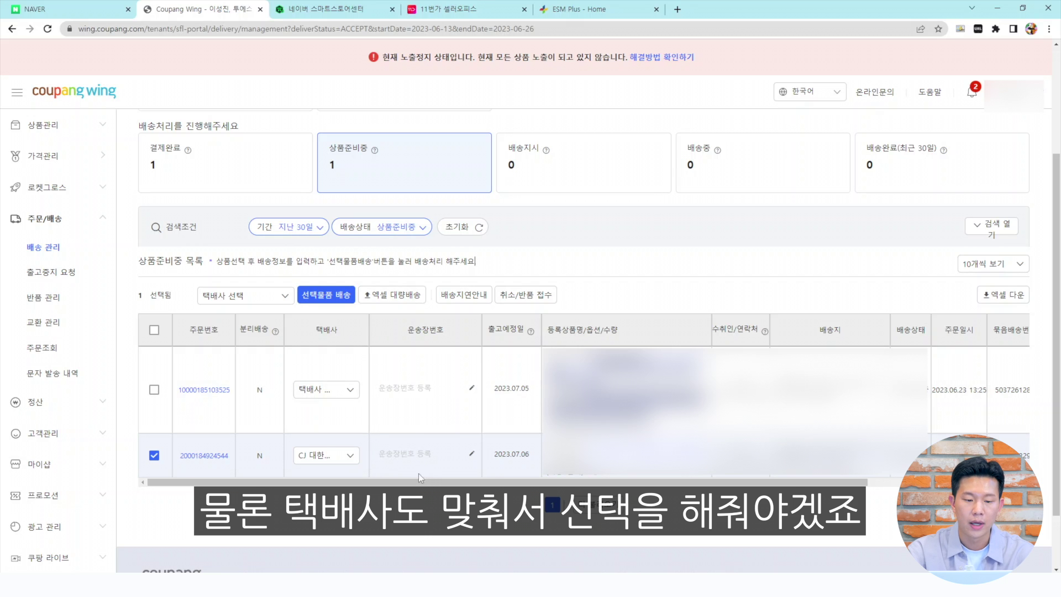
pyautogui.click(330, 300)
pyautogui.click(704, 207)
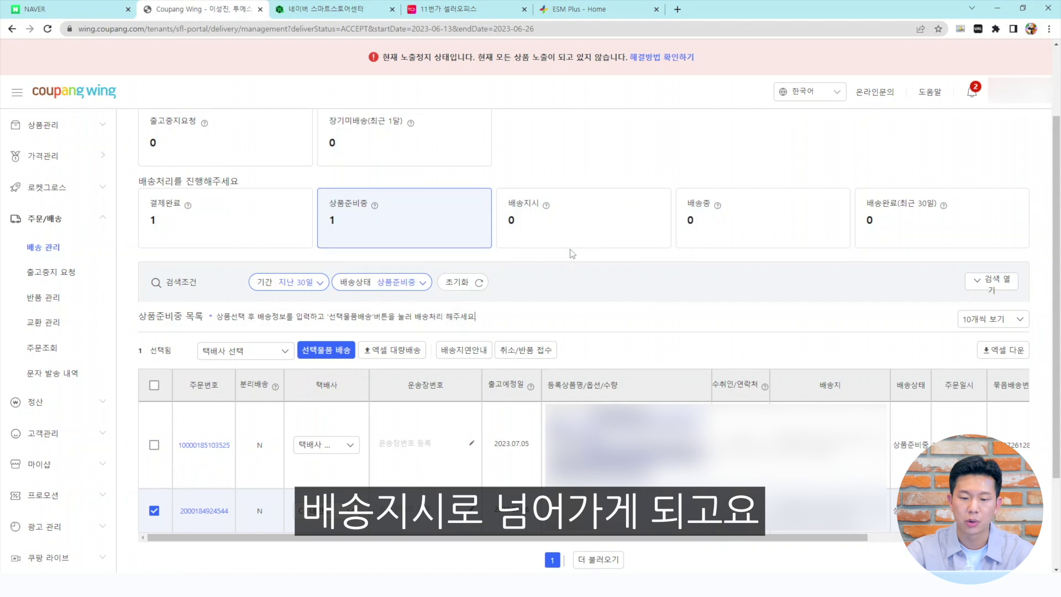
# Step: Look over the delivery status cards and show the 배송지시 order list
pyautogui.scroll(1, 601, 234)
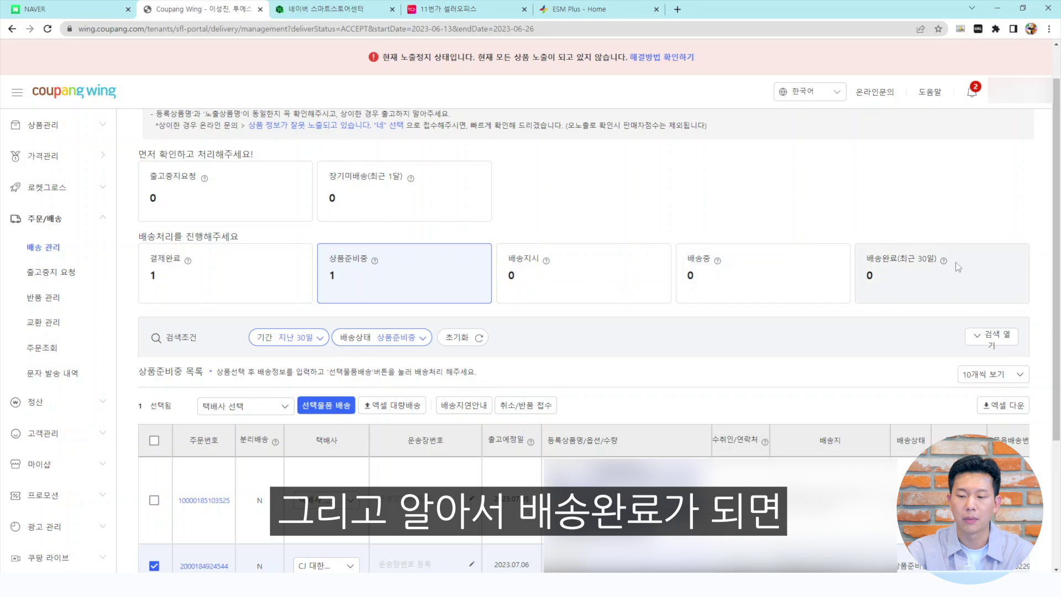
pyautogui.moveTo(945, 261)
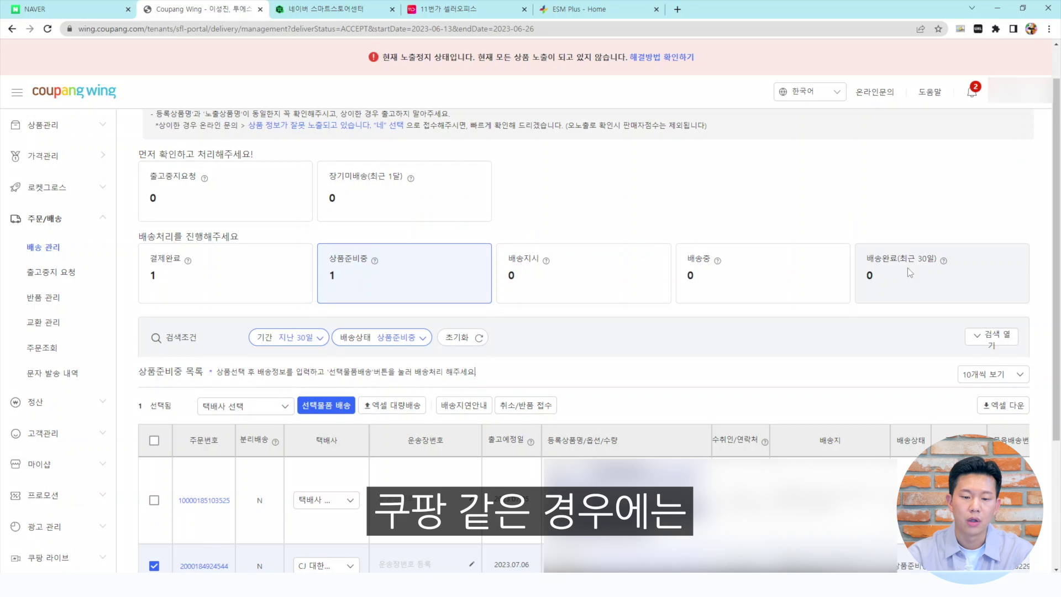
pyautogui.scroll(-1, 409, 440)
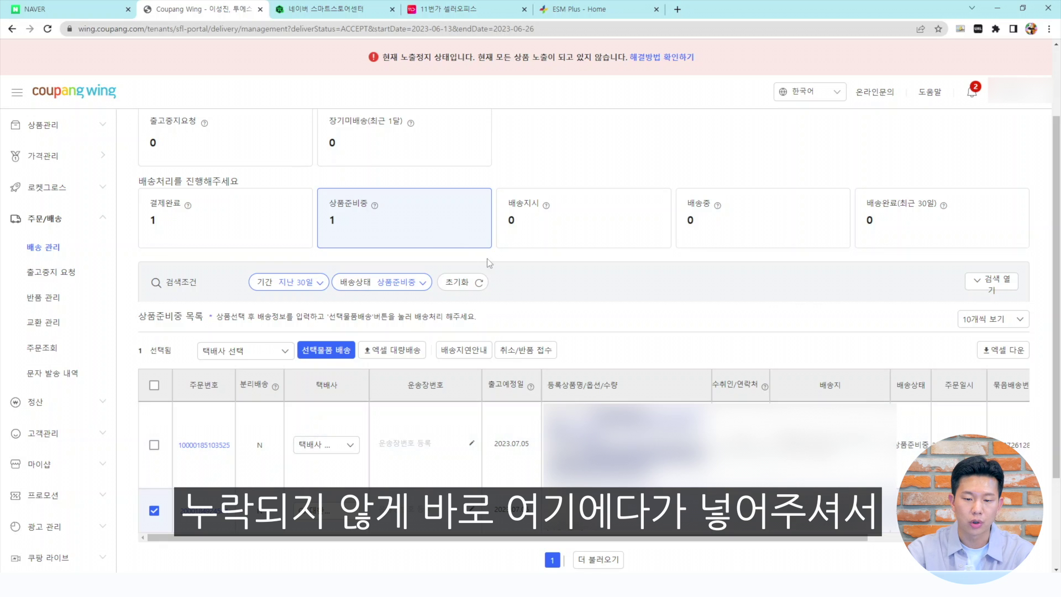
pyautogui.click(577, 230)
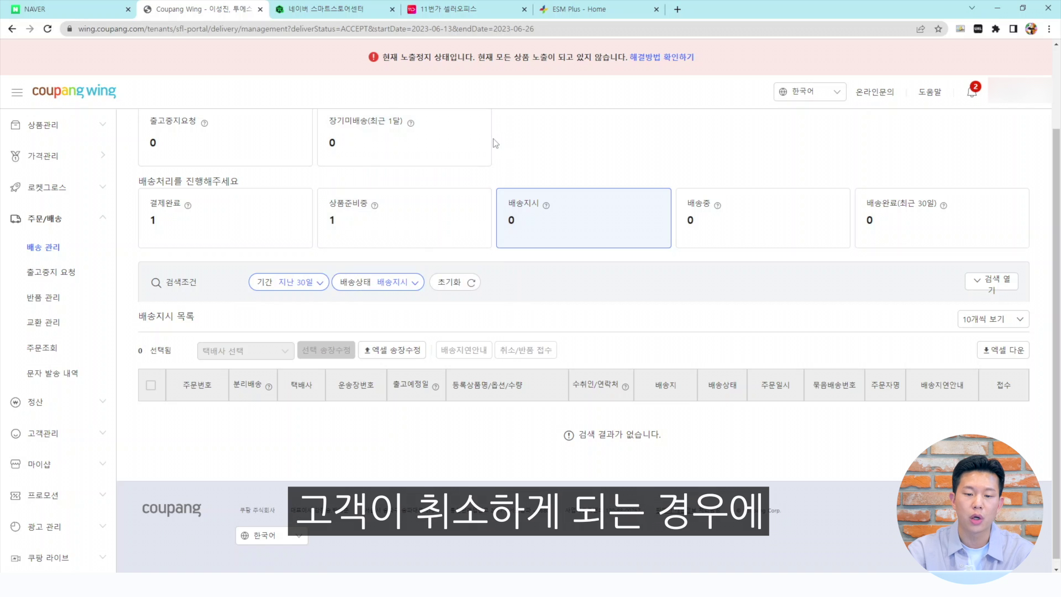
pyautogui.scroll(1, 480, 329)
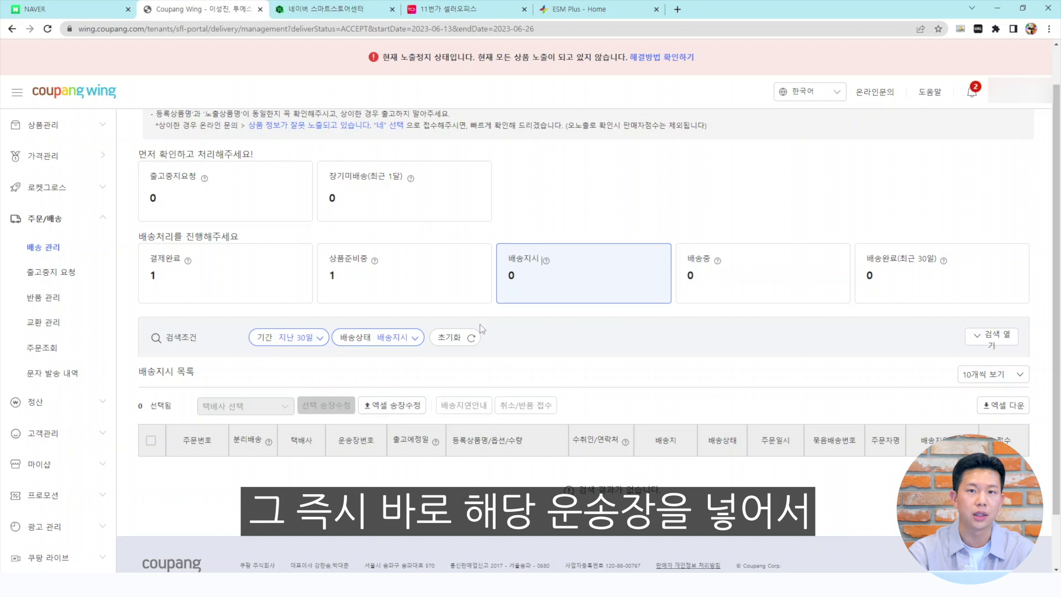
# Step: Return to the 상품준비중 order list and review it alongside the delivery status cards
pyautogui.click(377, 285)
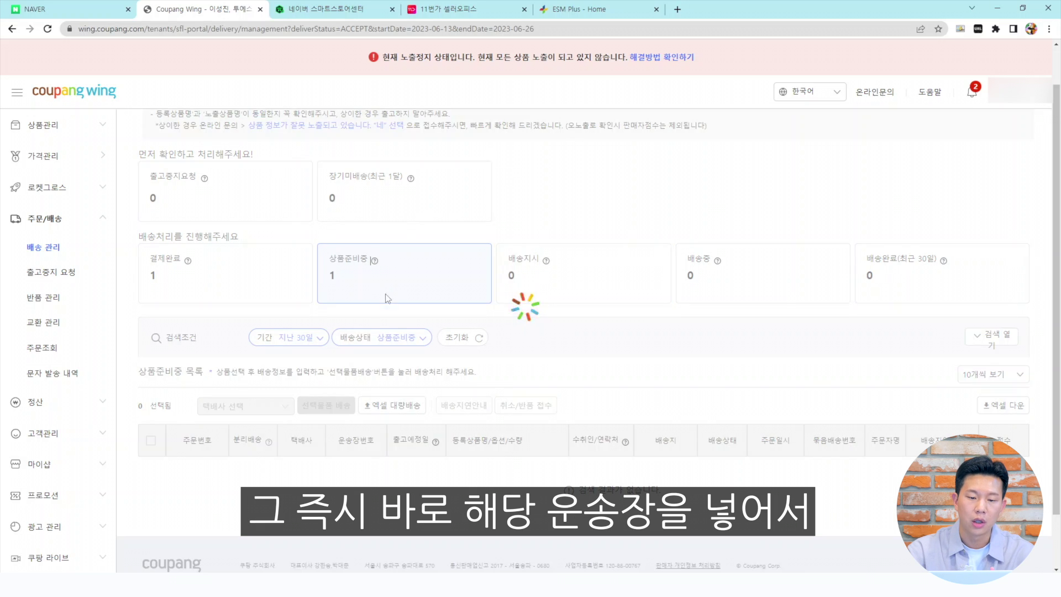
pyautogui.scroll(-1, 387, 299)
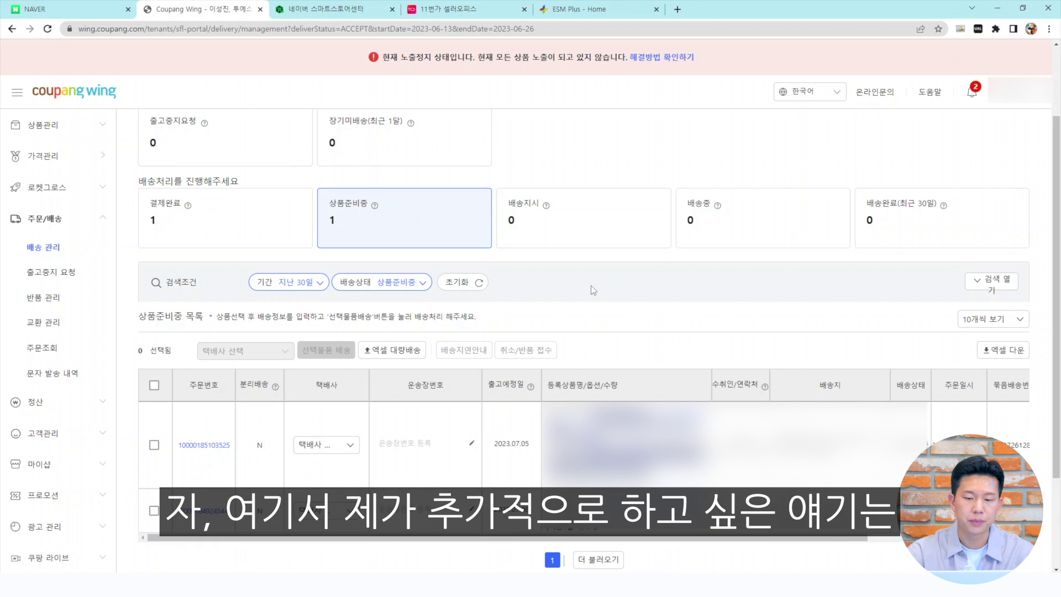
pyautogui.scroll(1, 580, 249)
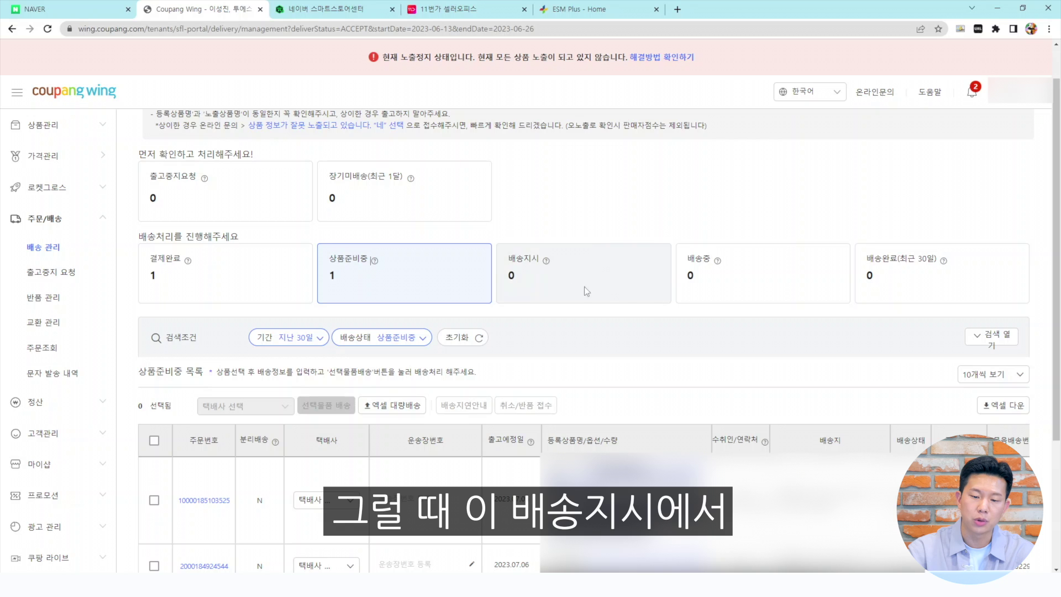
pyautogui.moveTo(718, 261)
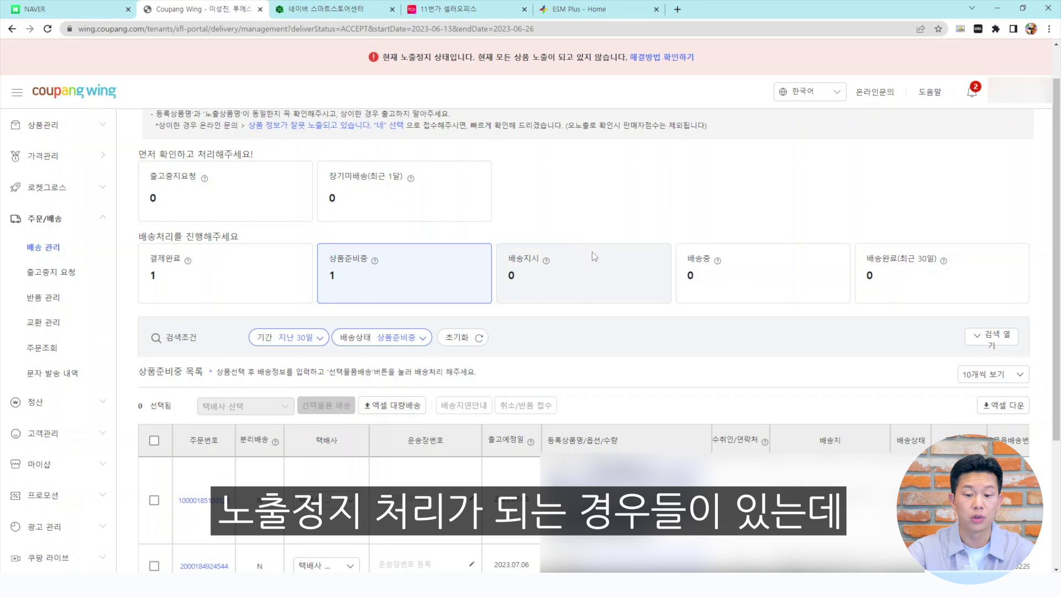
pyautogui.scroll(-1, 592, 251)
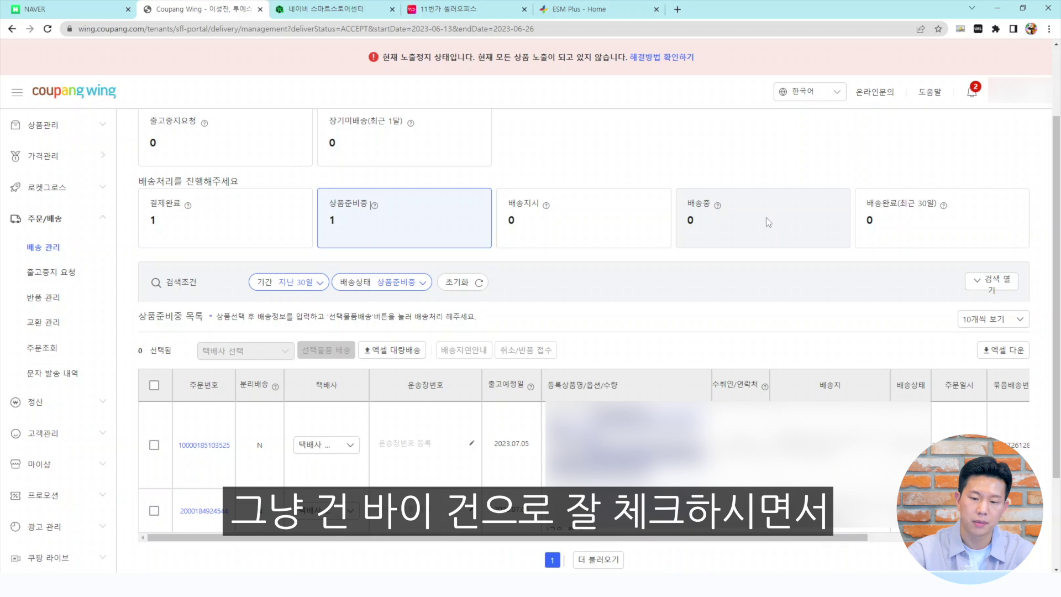
pyautogui.scroll(1, 661, 176)
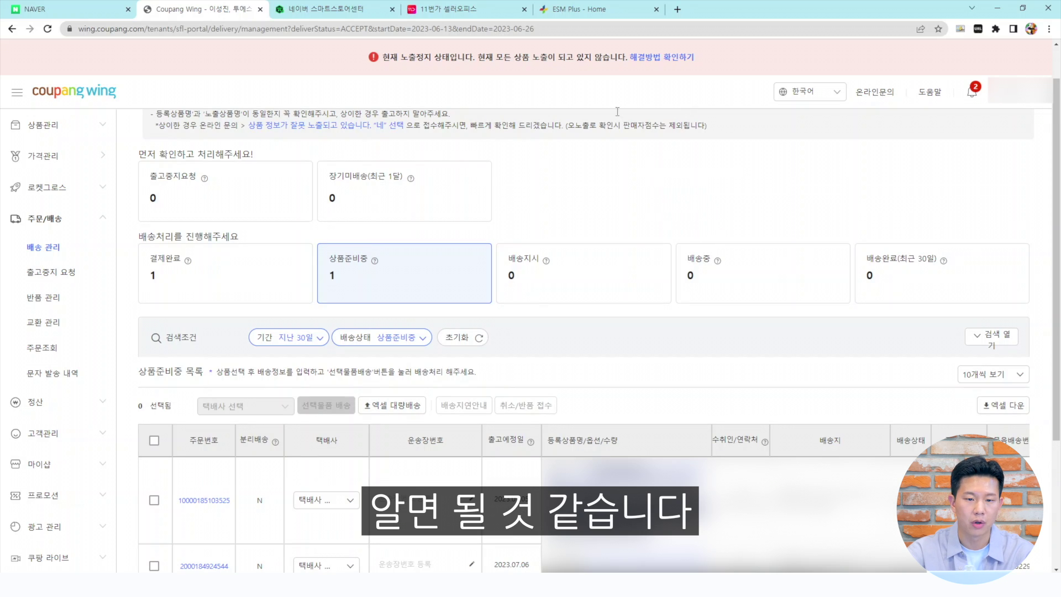
# Step: Switch to Naver 스마트스토어센터, enlarge the page and open the 신규주문 orders from the 주문/배송 summary
pyautogui.click(299, 15)
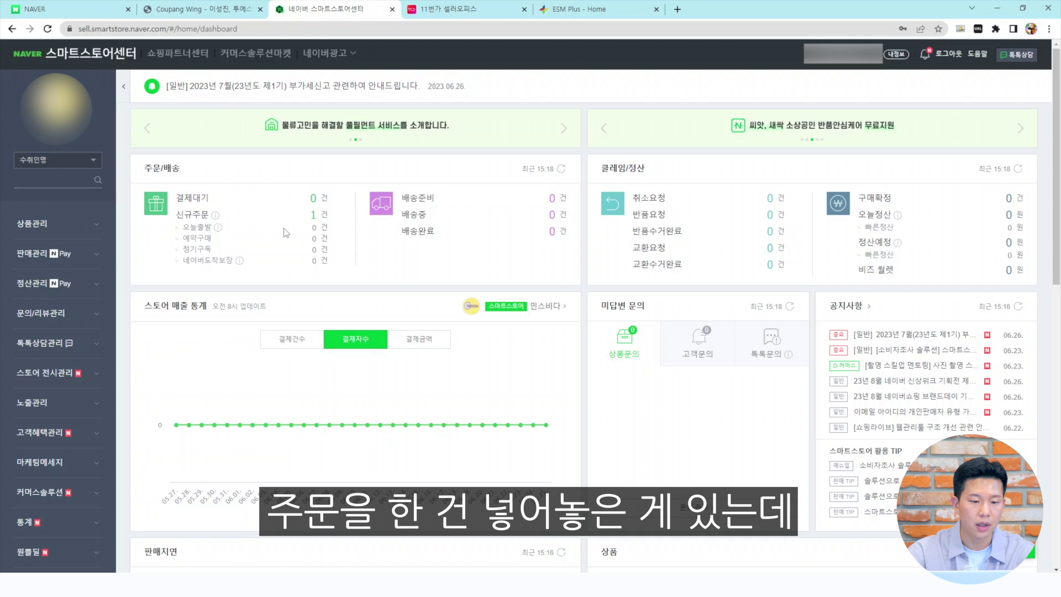
pyautogui.moveTo(177, 215); pyautogui.dragTo(269, 217)
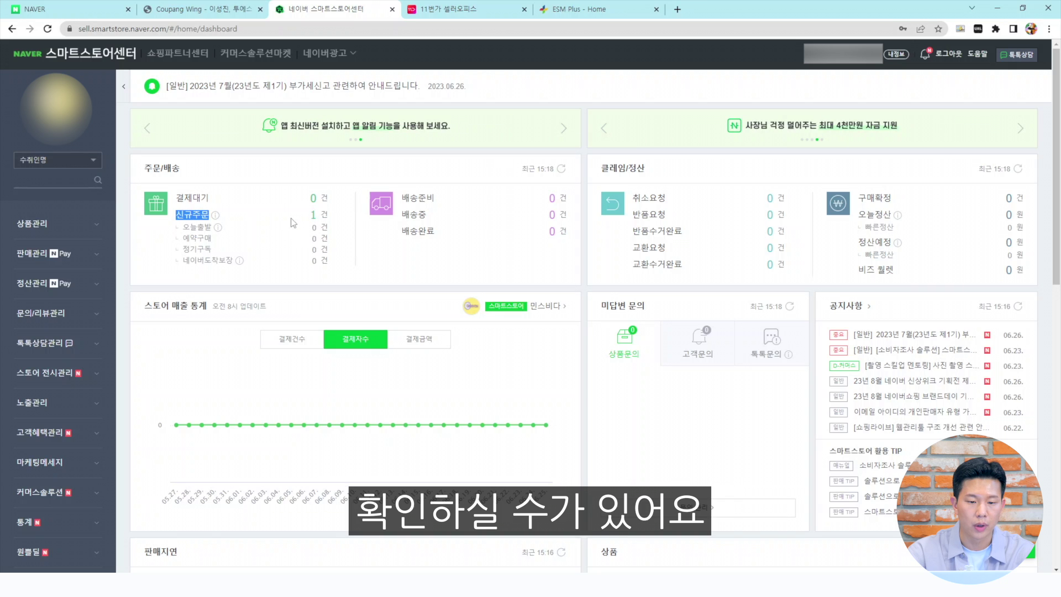
pyautogui.hotkey('ctrl', '+')
pyautogui.click(319, 232)
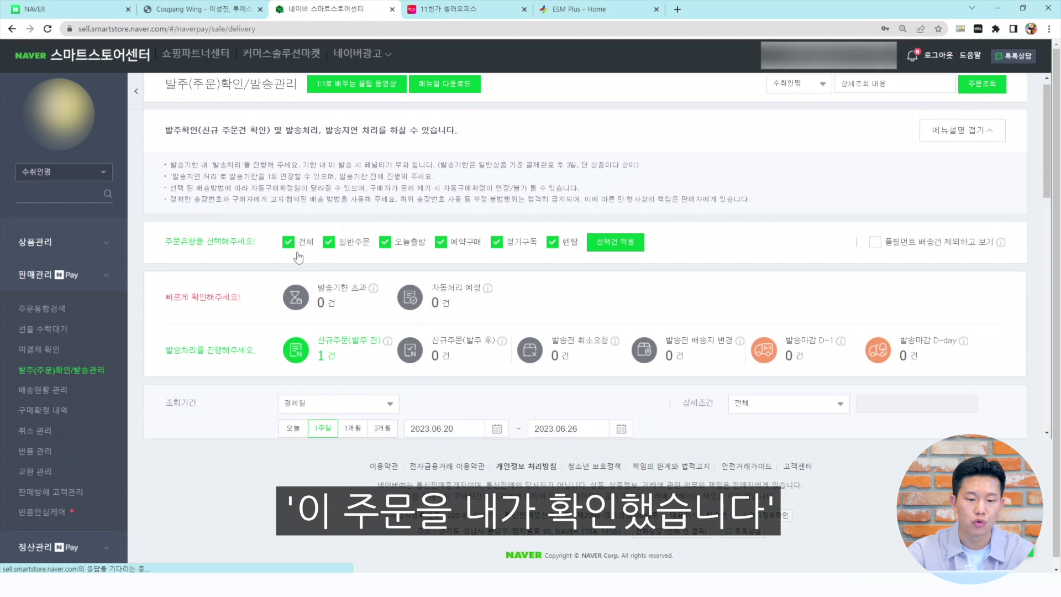
# Step: Open the details of the listed product order, review its shipping, customs code and recipient fields, and close them
pyautogui.scroll(-1, 310, 283)
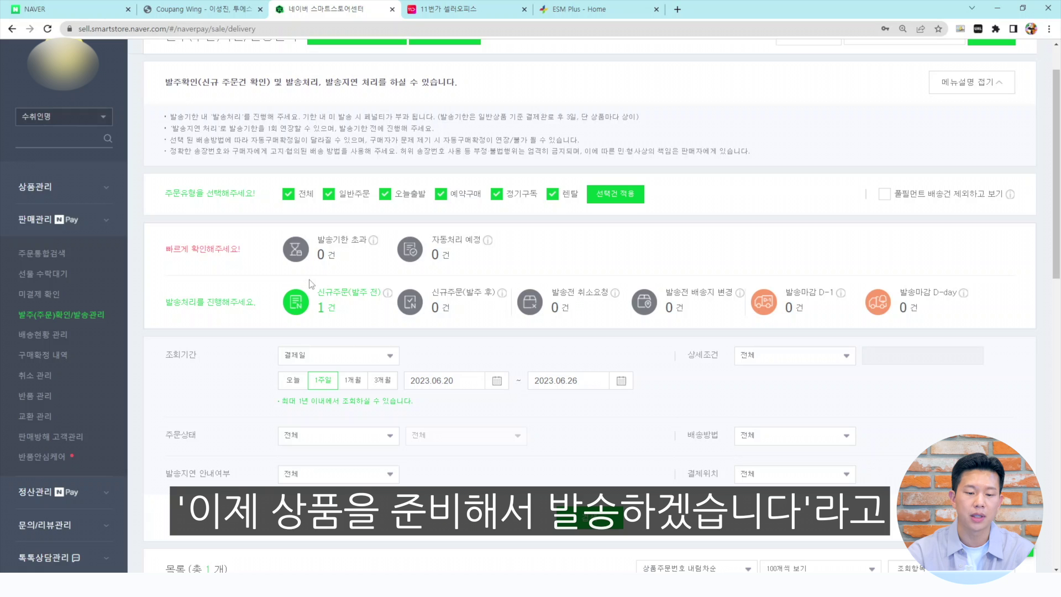
pyautogui.scroll(-6, 313, 285)
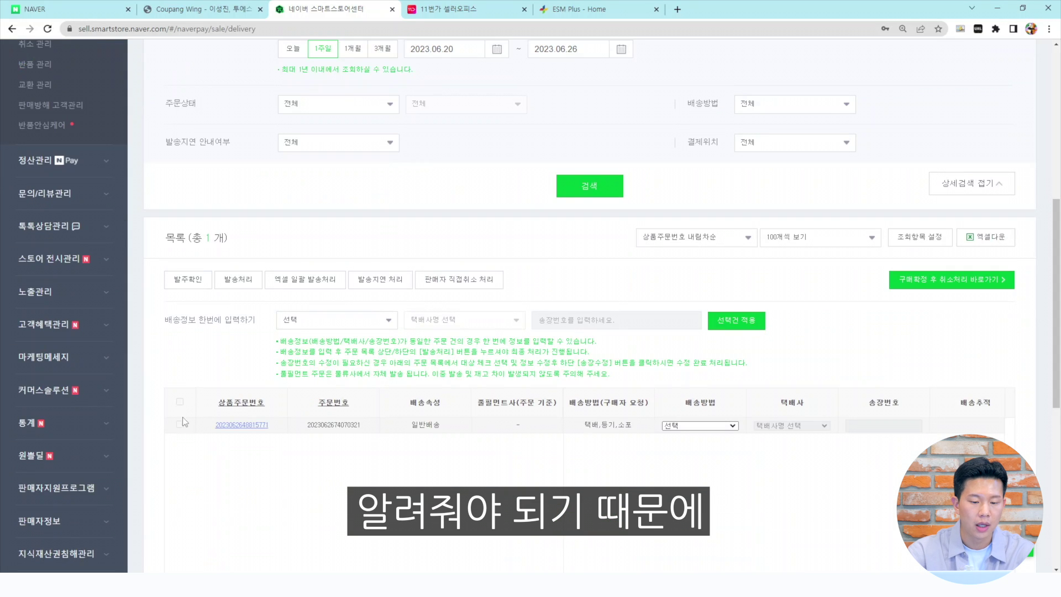
pyautogui.click(243, 425)
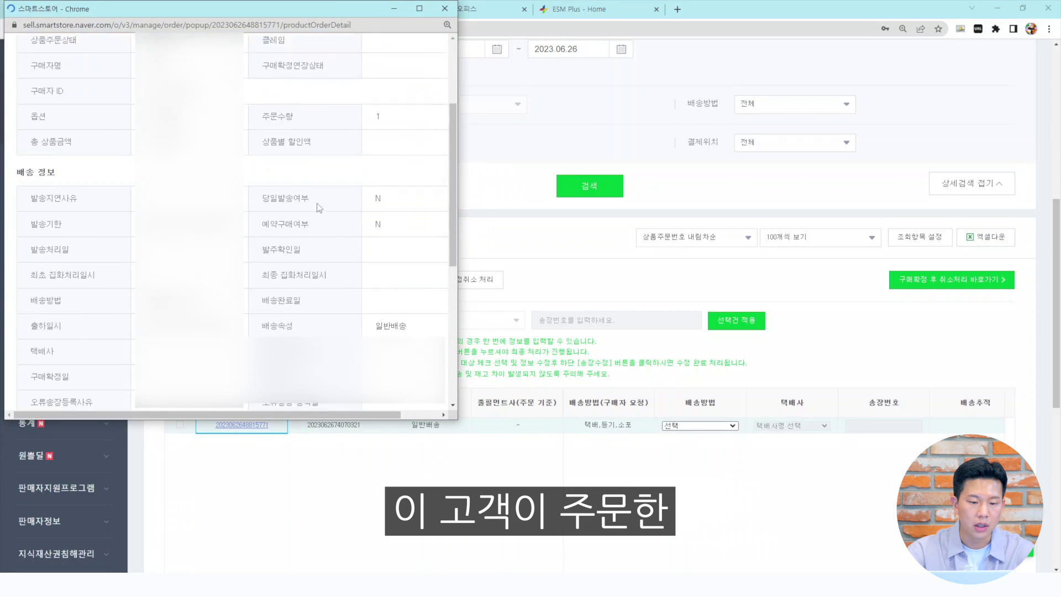
pyautogui.scroll(-5, 383, 116)
pyautogui.scroll(-4, 383, 116)
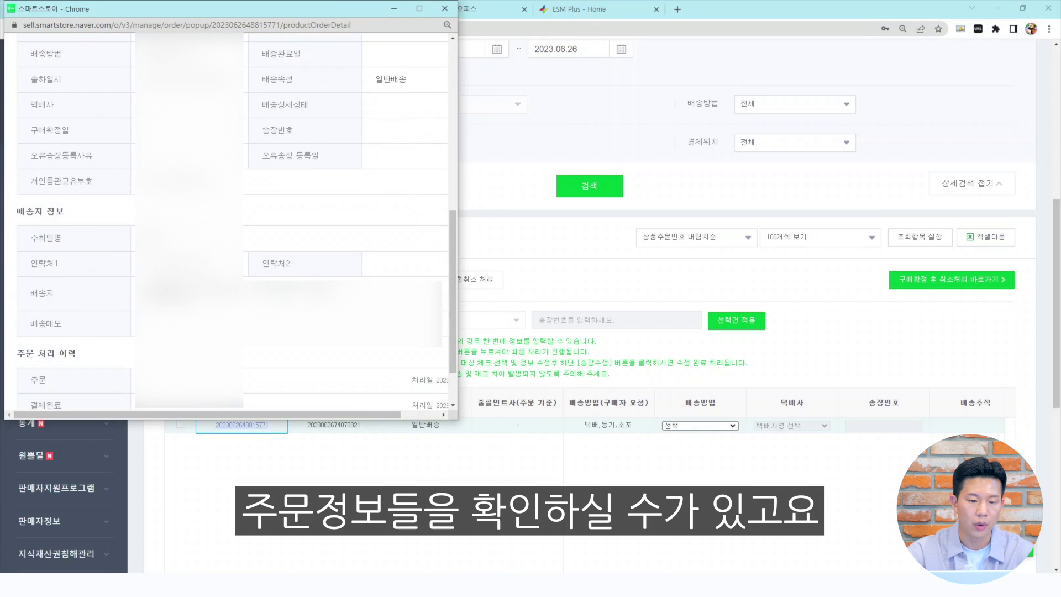
pyautogui.scroll(2, 395, 221)
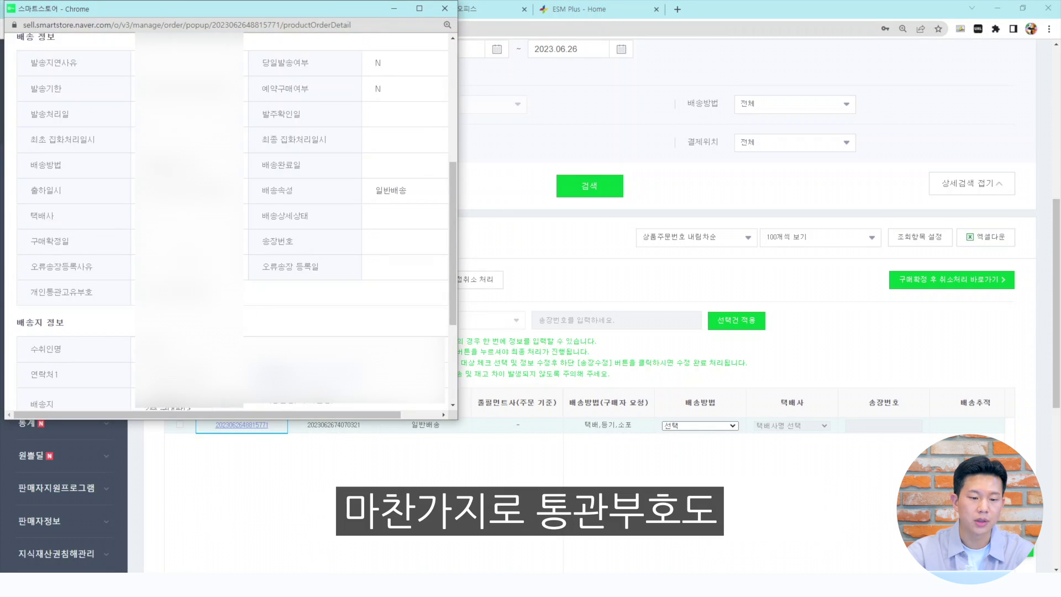
pyautogui.click(452, 14)
# Step: Select the new order and process its 발주확인, accepting the confirmation
pyautogui.click(179, 425)
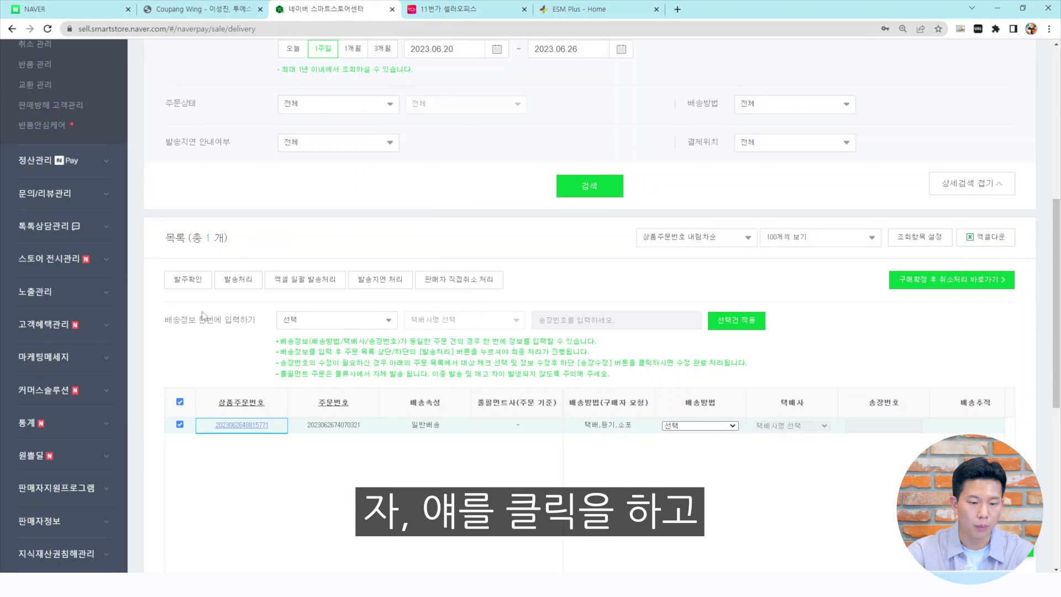
pyautogui.click(191, 282)
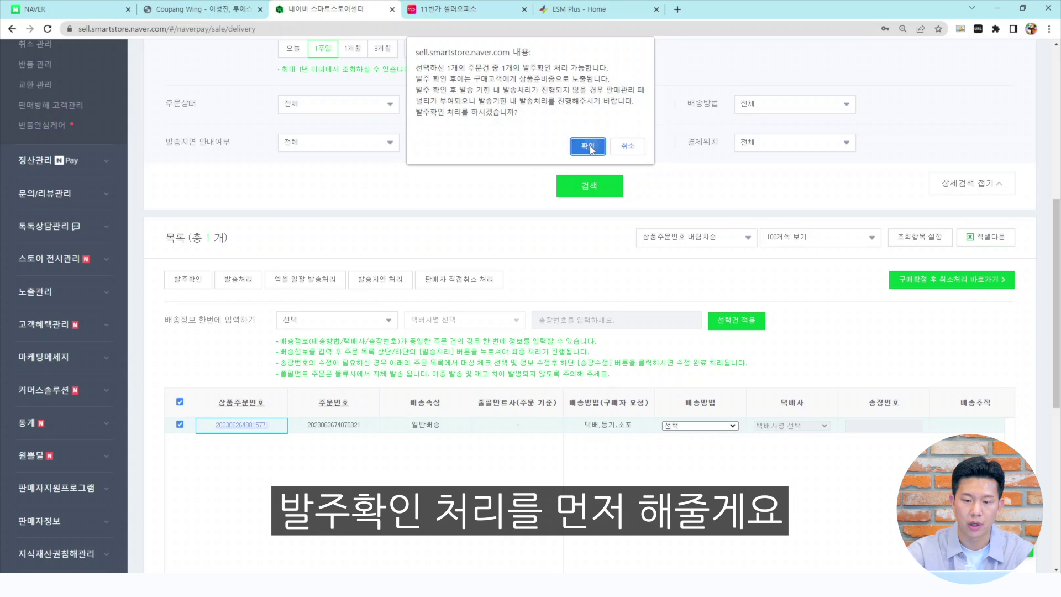
pyautogui.click(588, 145)
pyautogui.click(628, 100)
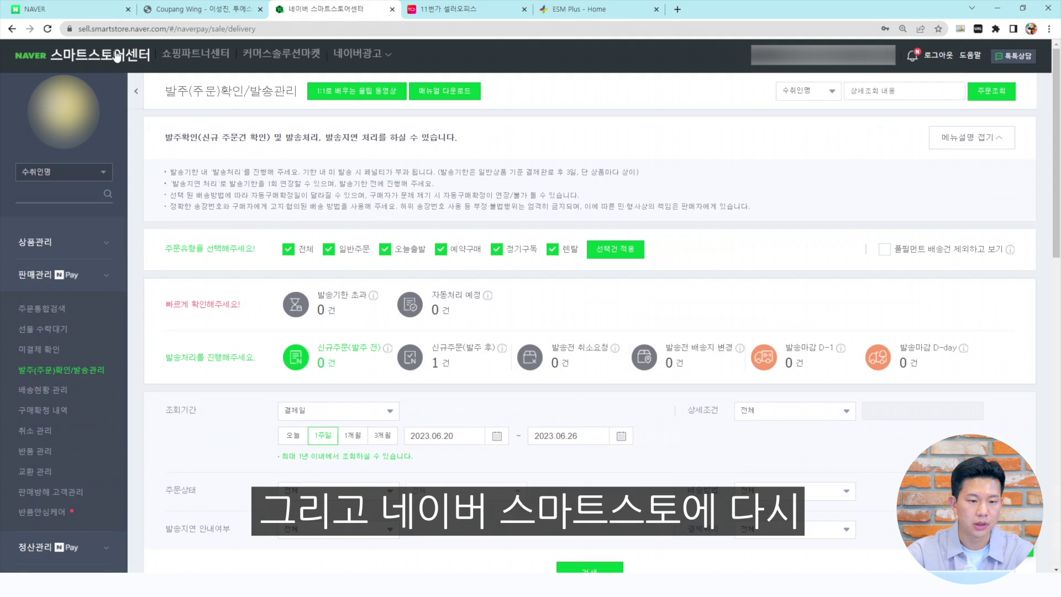
# Step: Return to the 스마트스토어센터 dashboard, open the 배송준비 orders and review the order list and processing status cards
pyautogui.click(110, 31)
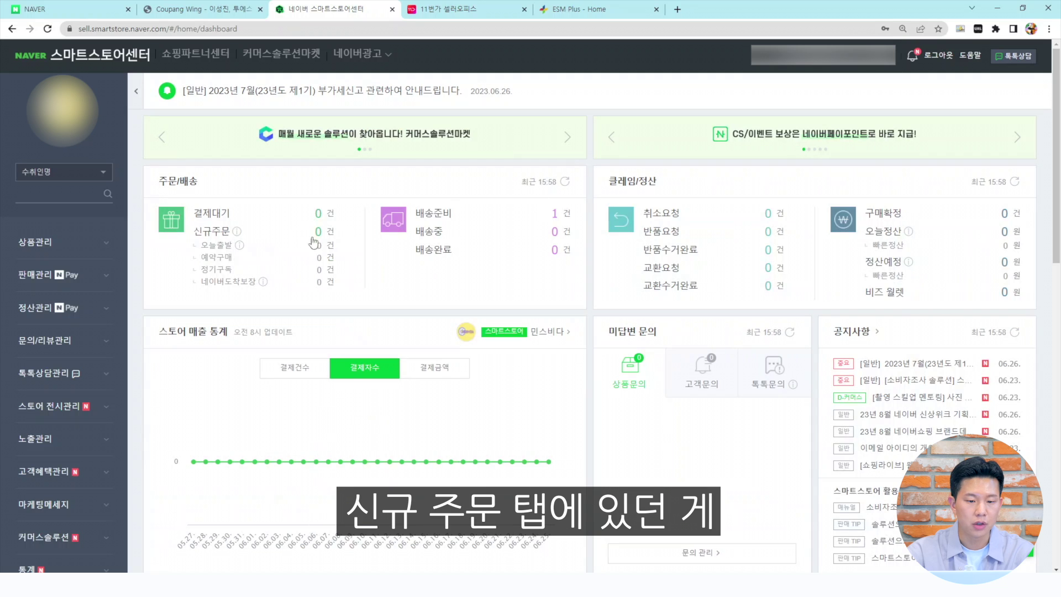
pyautogui.click(555, 215)
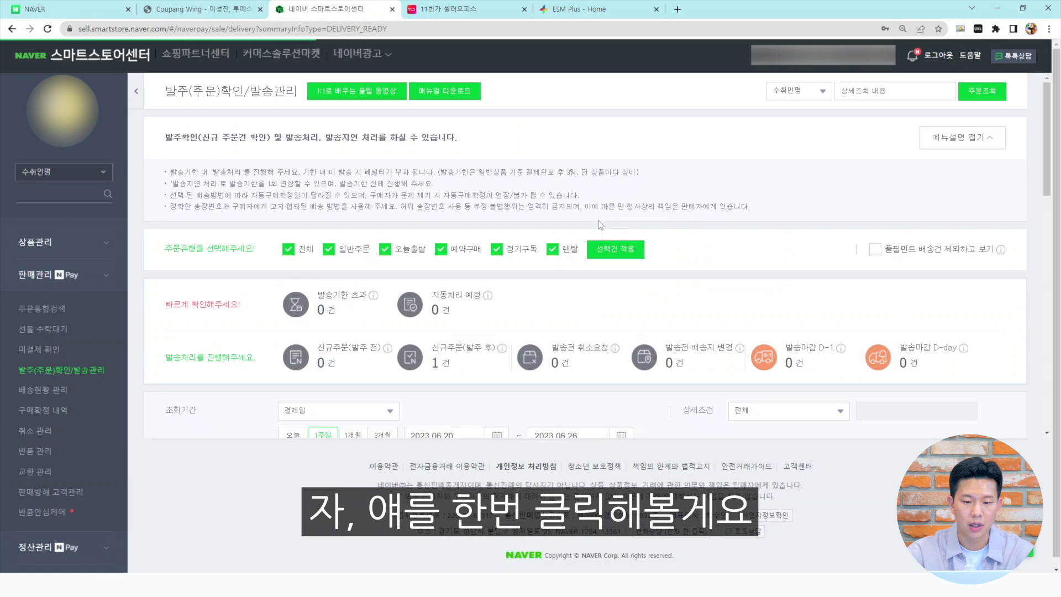
pyautogui.scroll(-5, 180, 402)
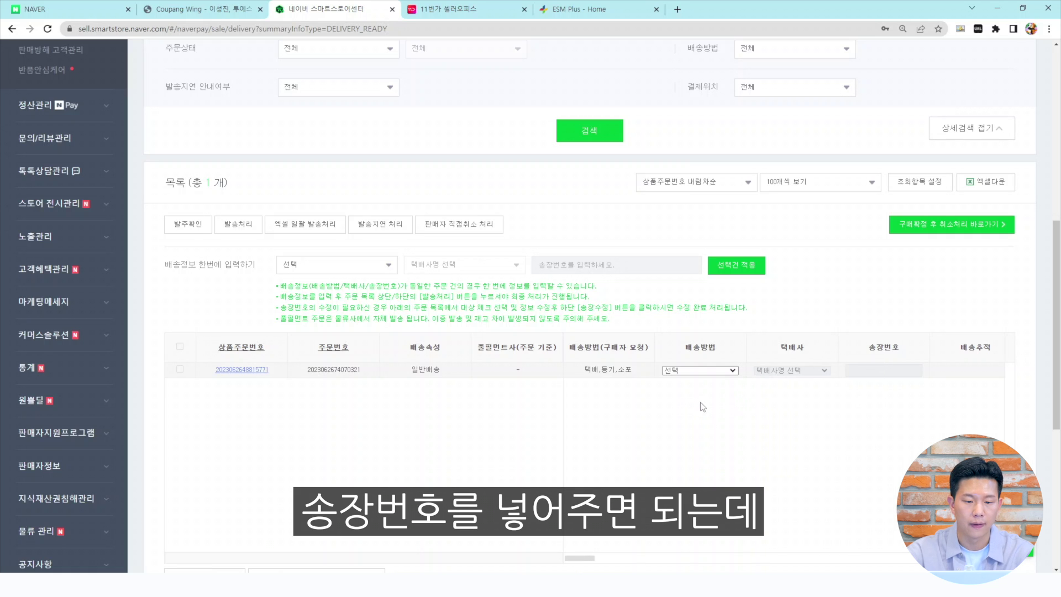
pyautogui.scroll(6, 608, 390)
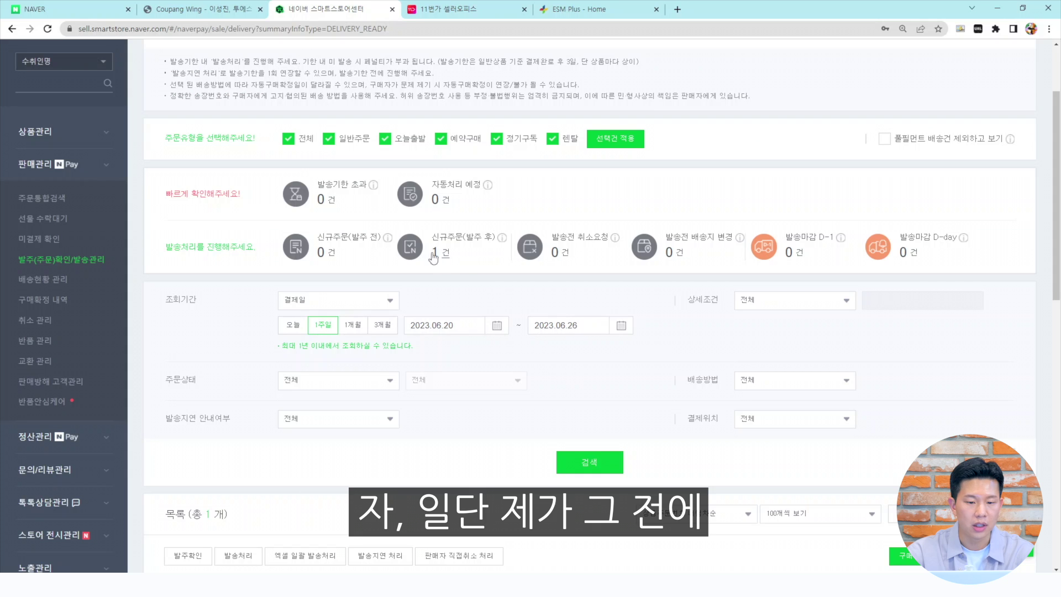
pyautogui.scroll(2, 567, 376)
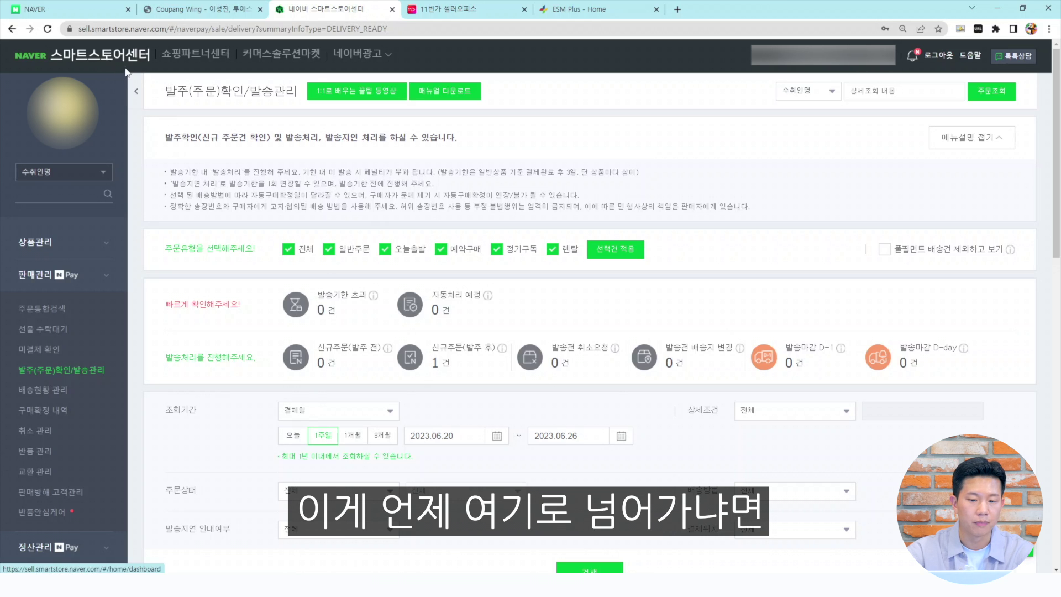
pyautogui.scroll(-3, 288, 269)
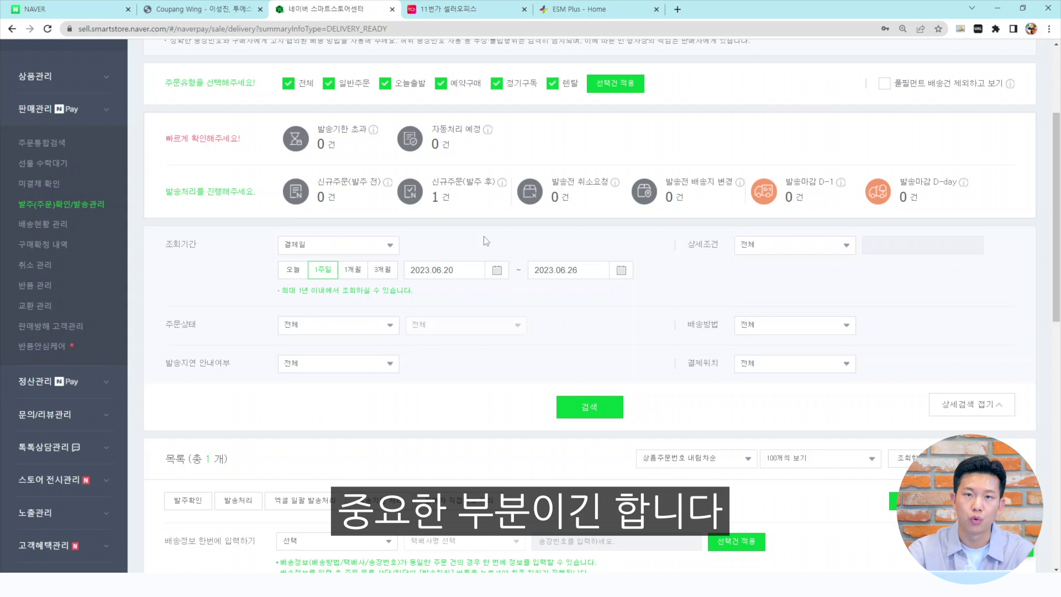
# Step: Set the order's 배송방법 to 택배,등기,소포 and its 택배사 to 해외기타택배
pyautogui.scroll(-6, 486, 298)
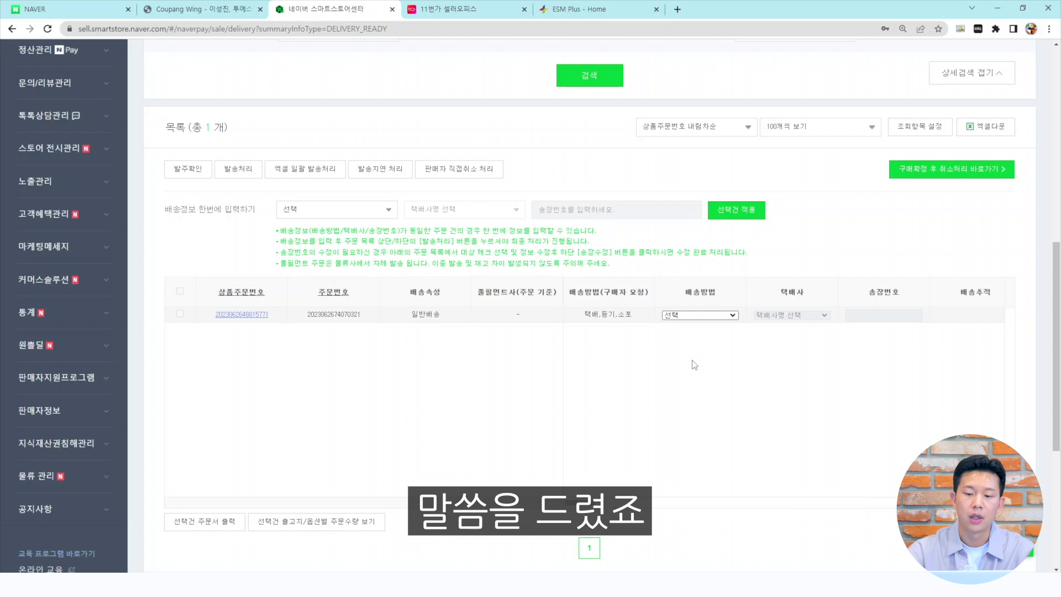
pyautogui.click(736, 316)
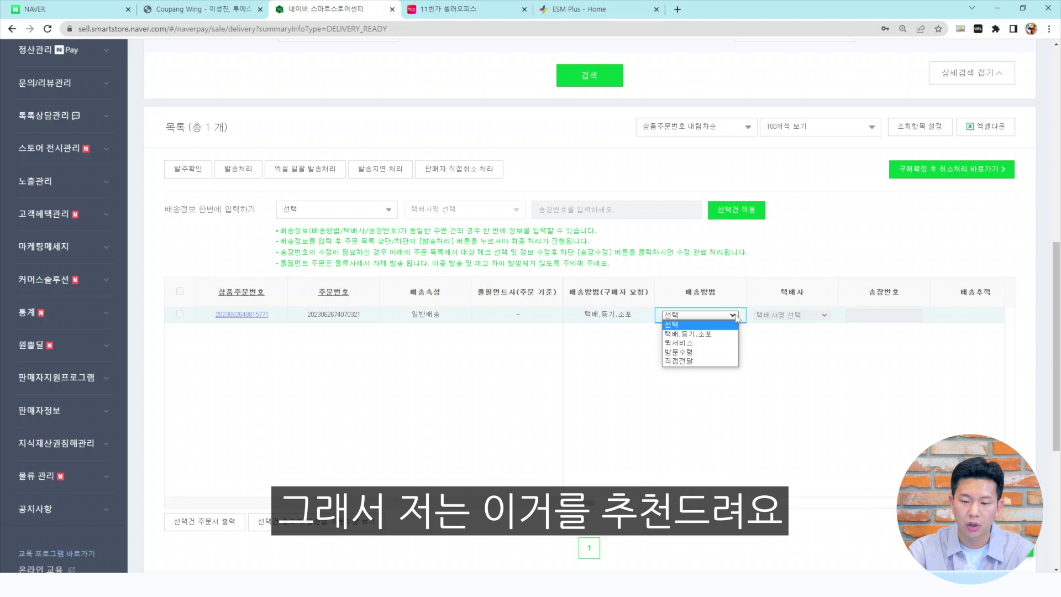
pyautogui.click(704, 334)
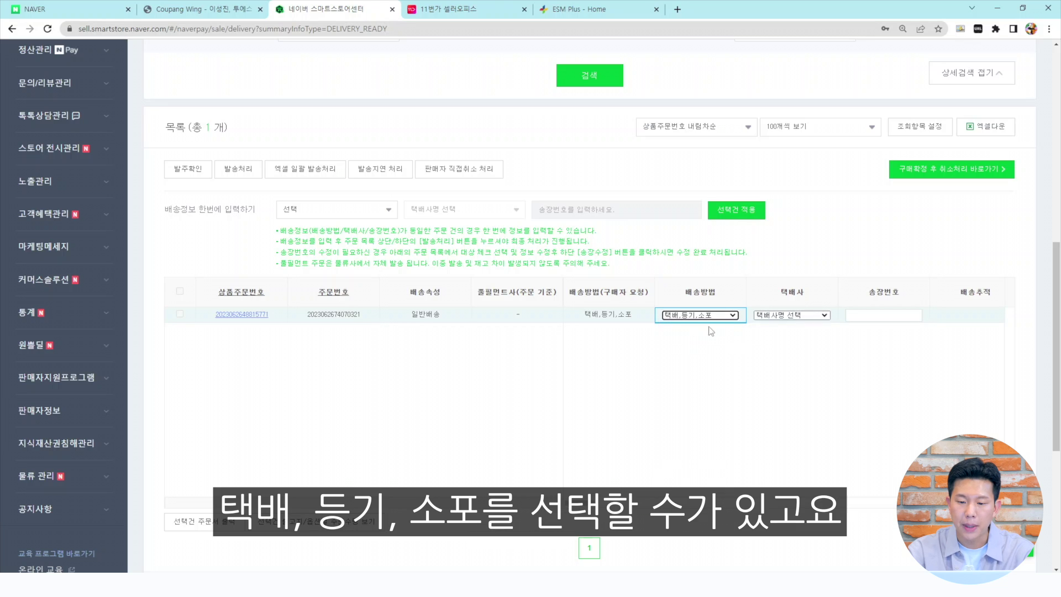
pyautogui.click(826, 316)
pyautogui.moveTo(855, 333); pyautogui.dragTo(855, 500)
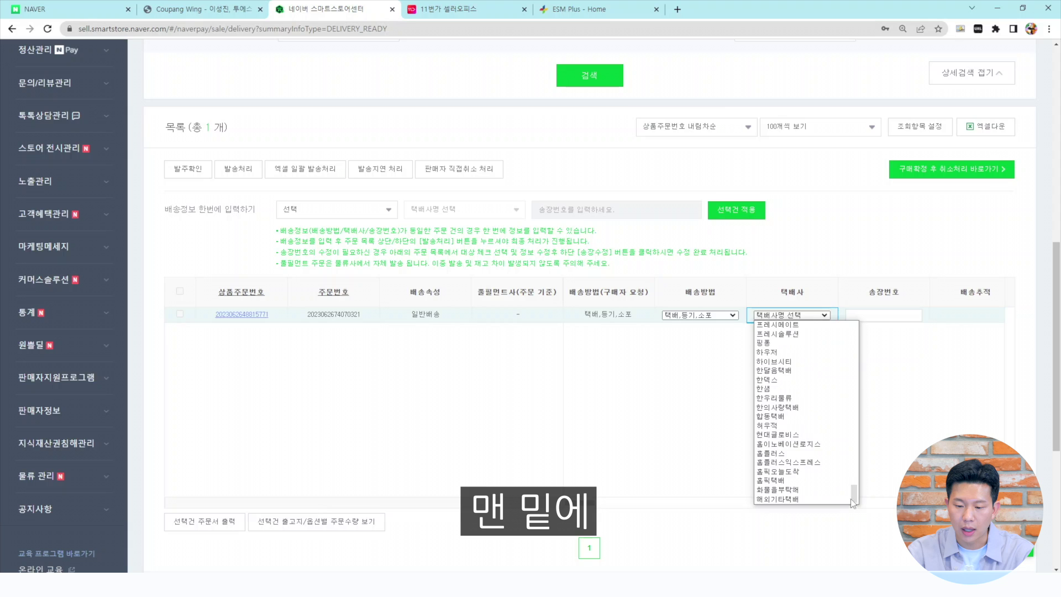
pyautogui.click(785, 500)
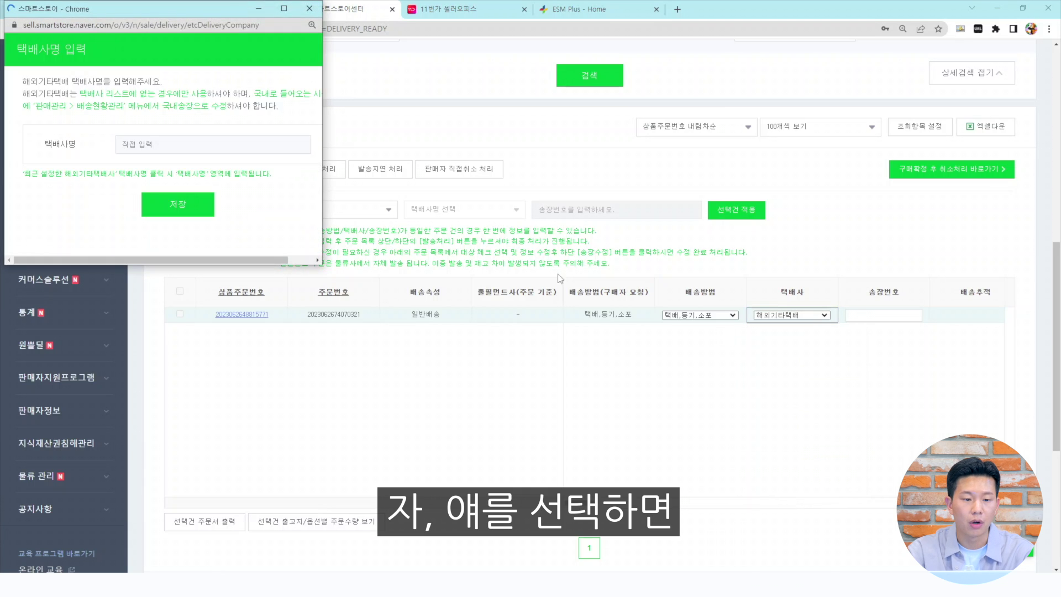
# Step: Enter 중국택배 as the overseas courier's 택배사명 and save it
pyautogui.doubleClick(80, 150)
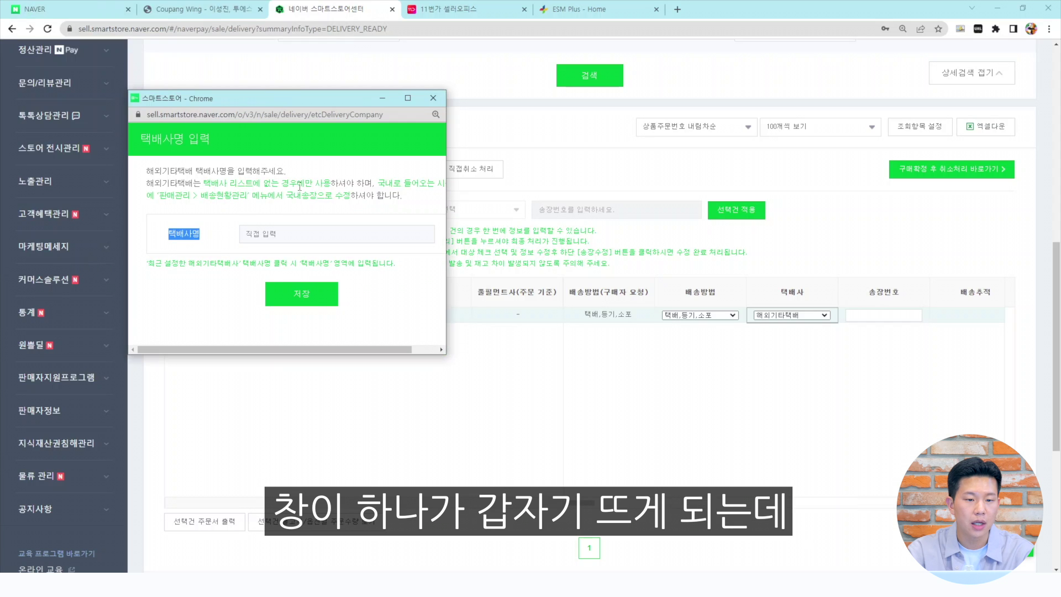
pyautogui.click(307, 234)
pyautogui.write('지국택배')
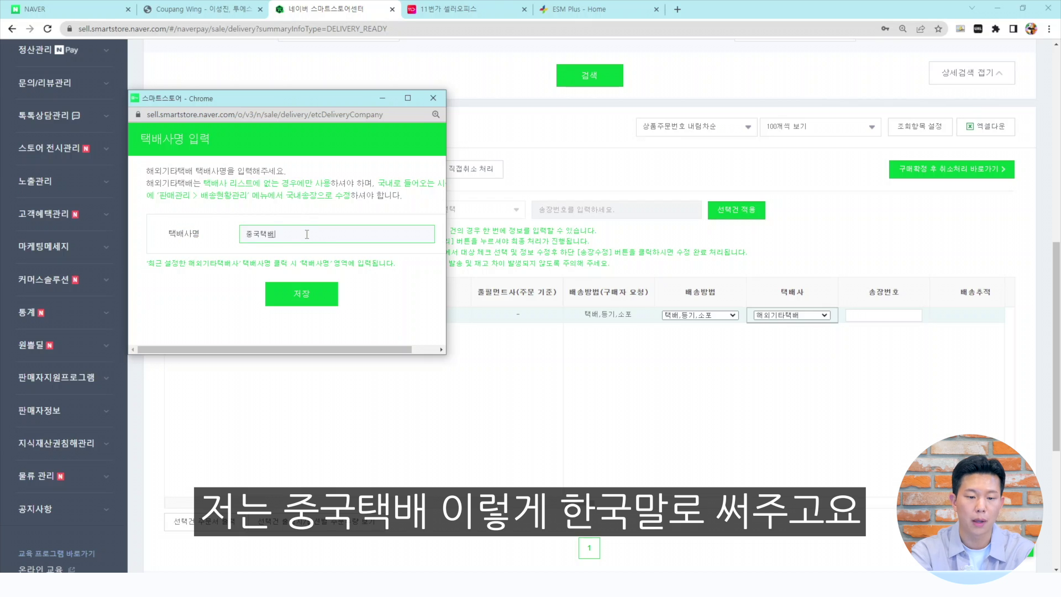
pyautogui.click(307, 298)
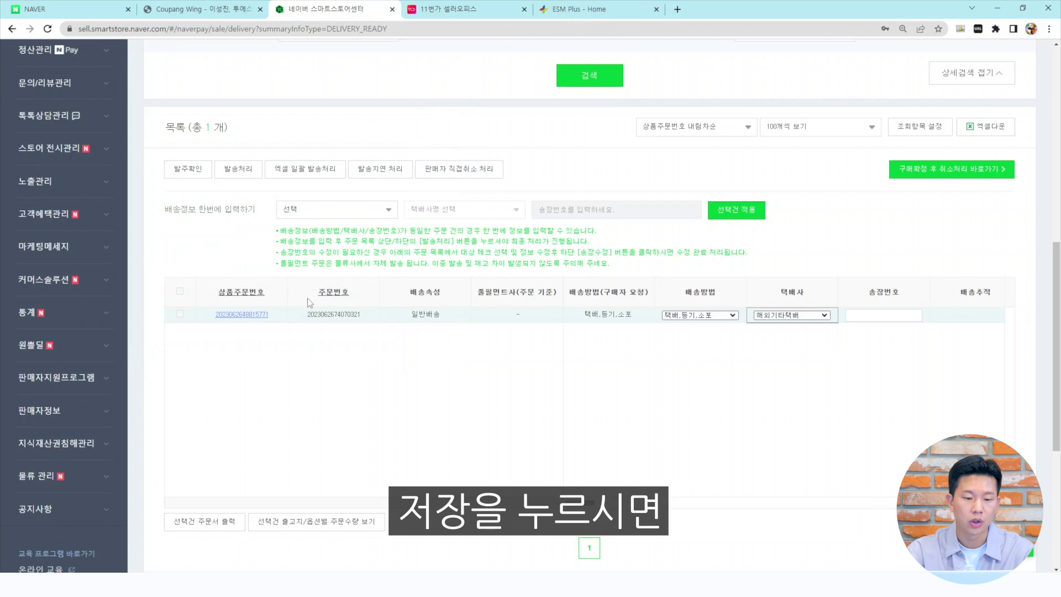
# Step: Select the order's empty 송장번호 field and review the shipping entry row and the order processing options
pyautogui.click(872, 315)
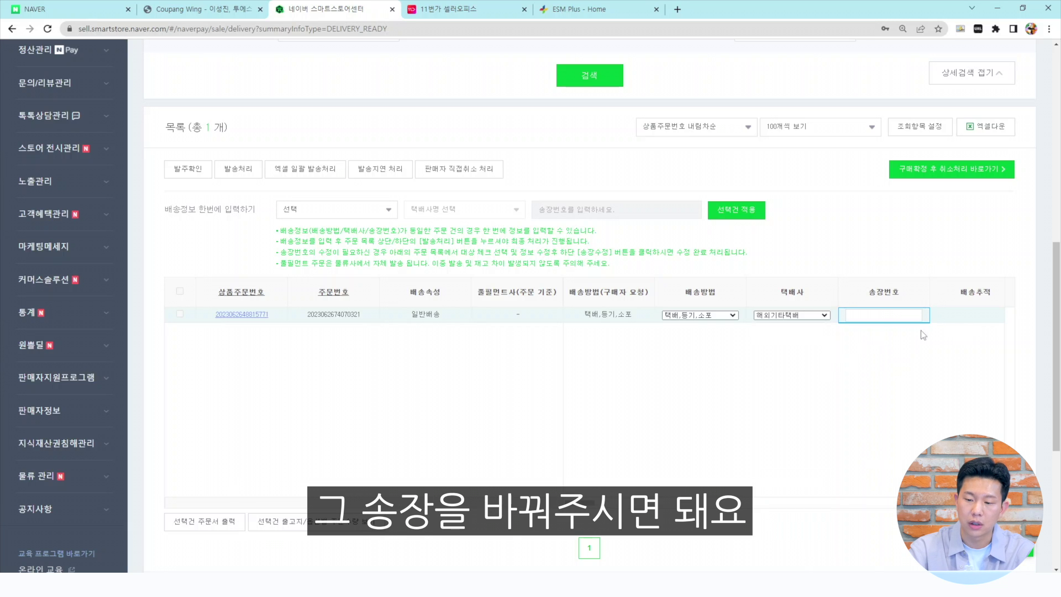
pyautogui.scroll(2, 845, 318)
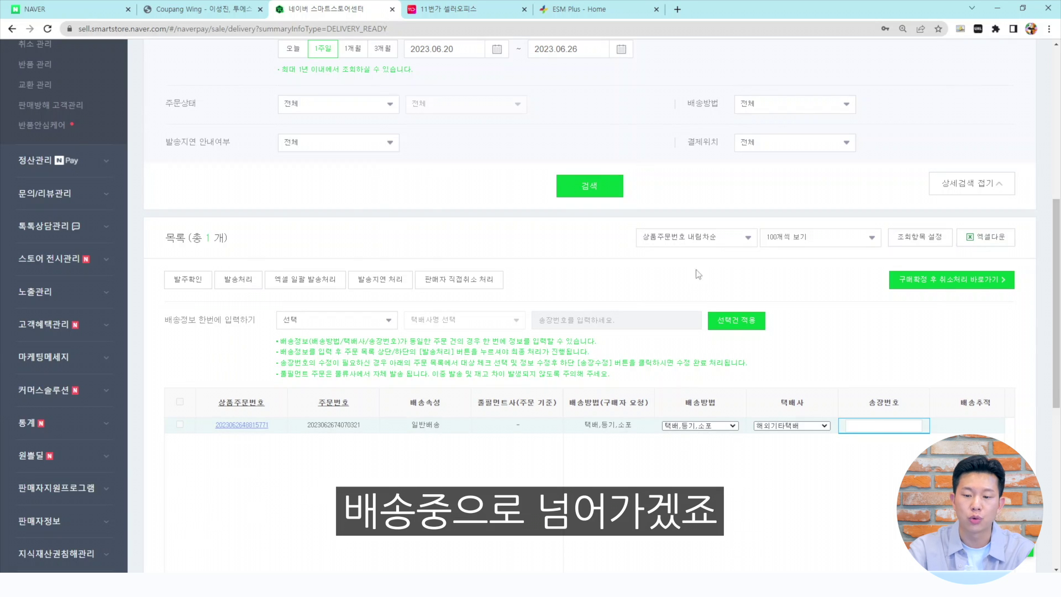
pyautogui.scroll(-2, 707, 285)
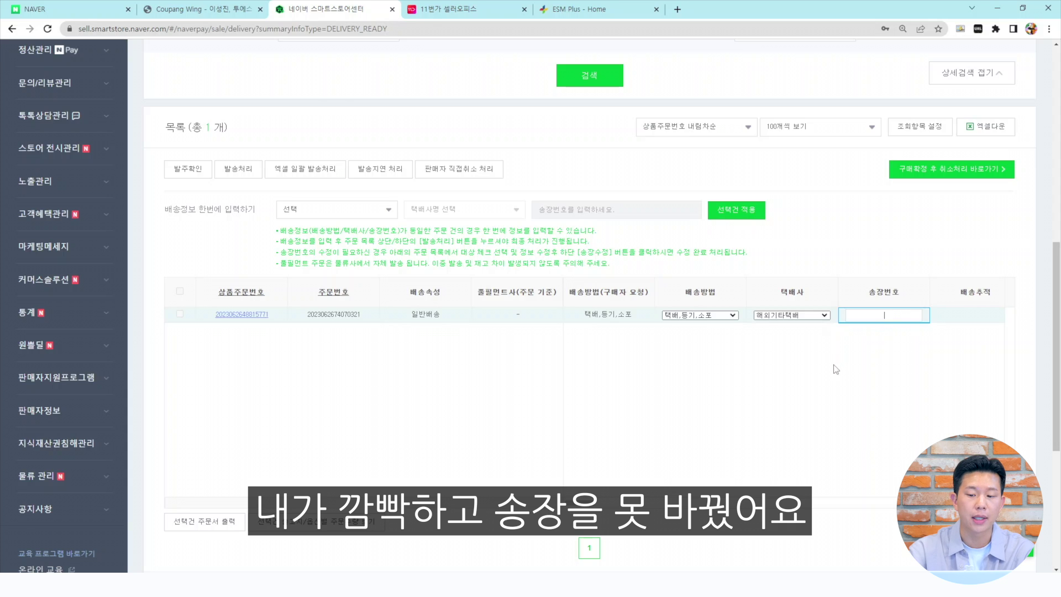
pyautogui.scroll(3, 733, 441)
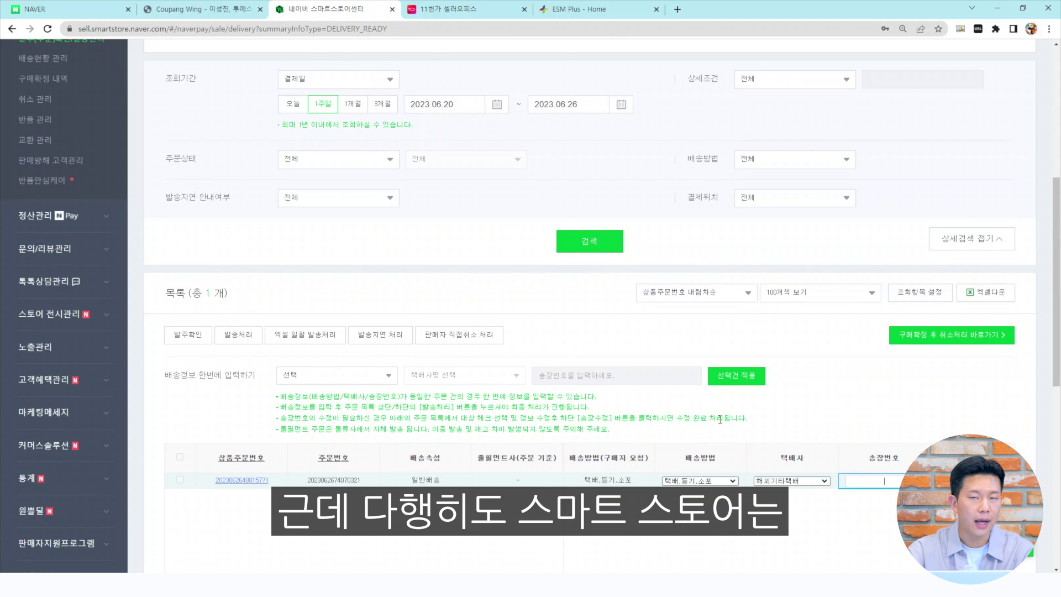
pyautogui.scroll(-1, 729, 435)
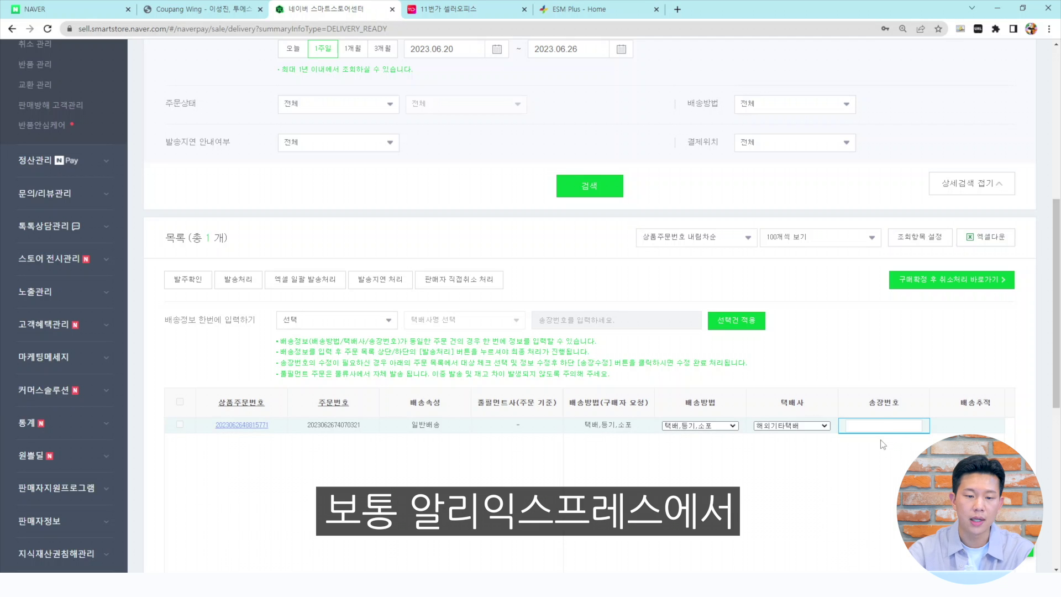
pyautogui.scroll(-1, 882, 444)
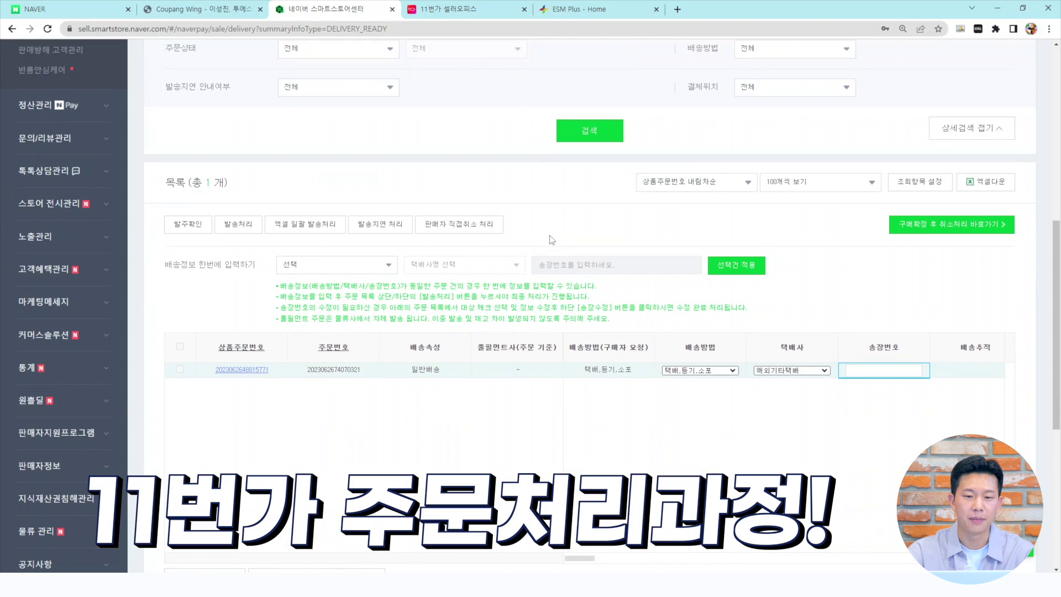
# Step: Switch to 11번가 셀러오피스 and check the payment and delivery statuses under 주문/발송
pyautogui.click(460, 13)
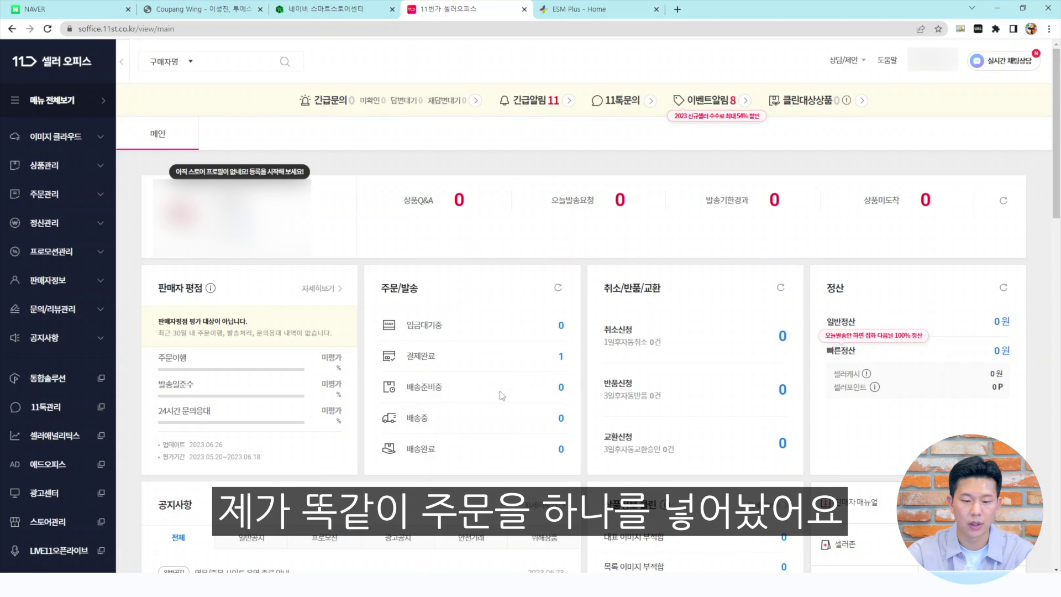
pyautogui.click(420, 325)
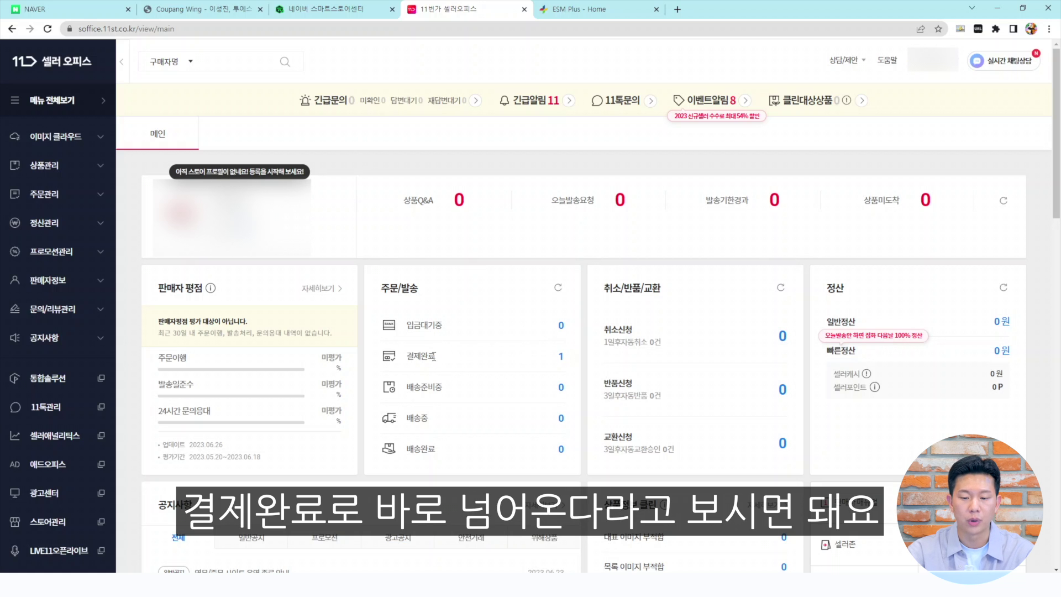
# Step: List the 결제완료 orders in 11번가's 배송관리 and process 발주확인 for the paid order
pyautogui.click(561, 358)
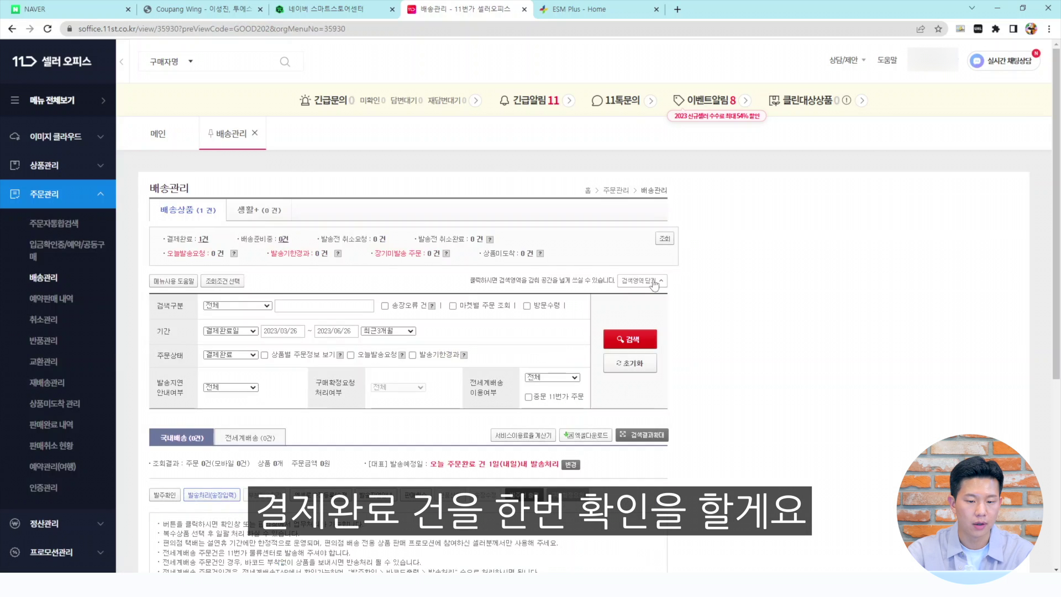
pyautogui.scroll(-4, 688, 232)
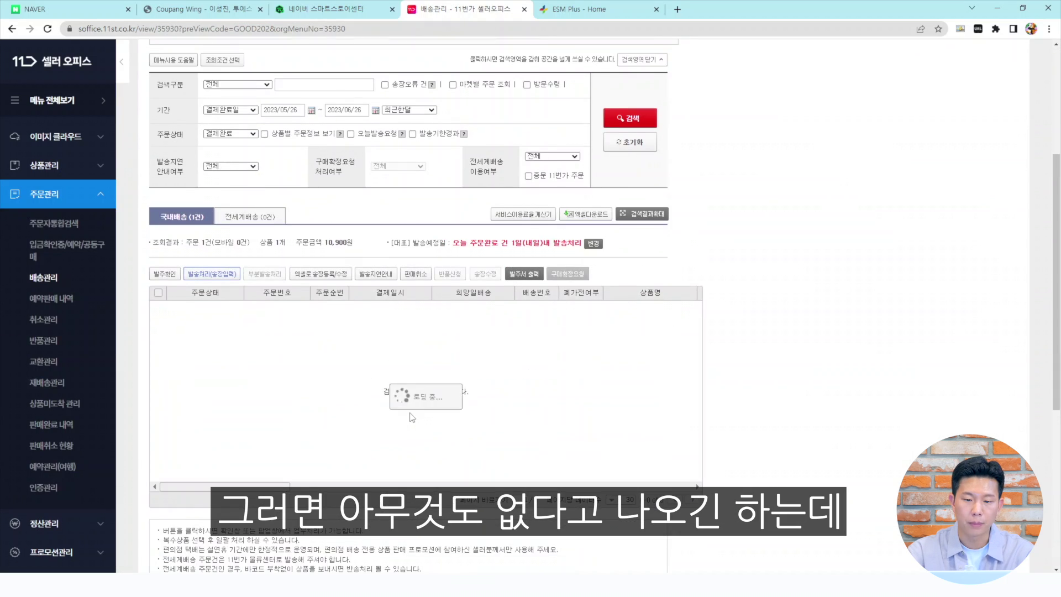
pyautogui.click(630, 118)
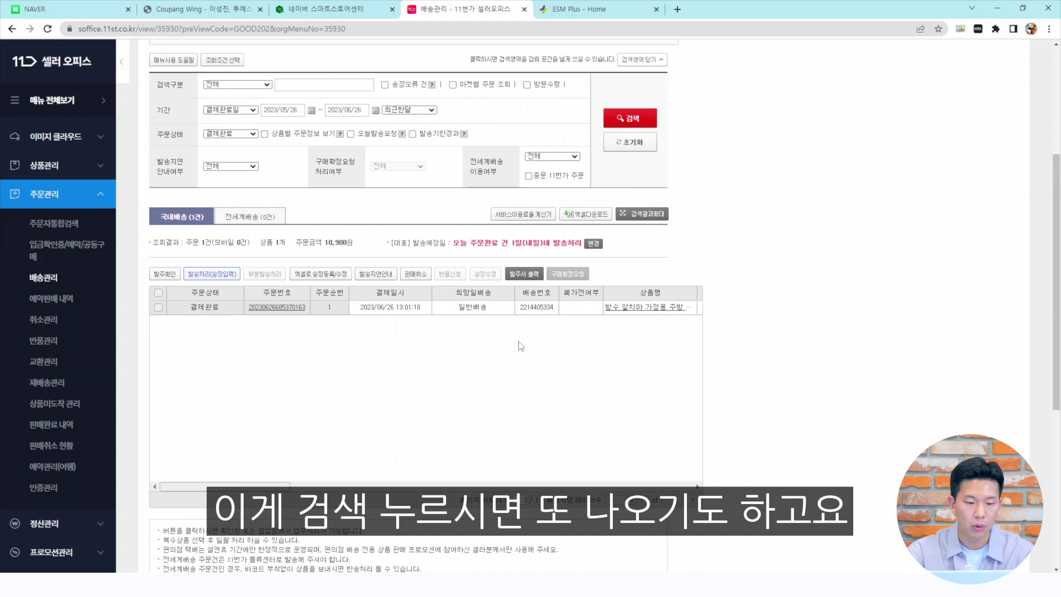
pyautogui.click(158, 307)
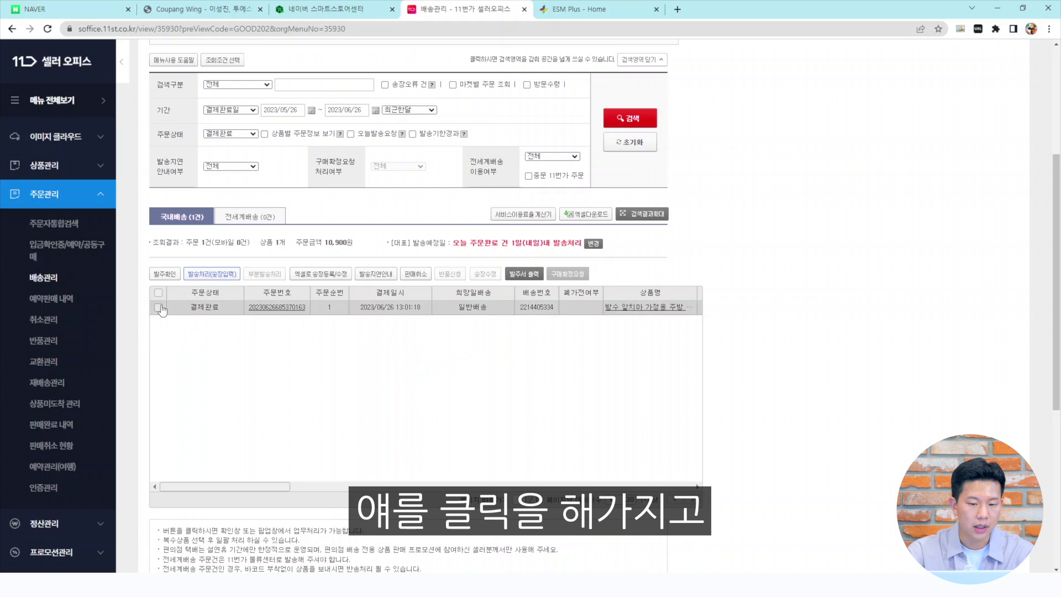
pyautogui.click(169, 276)
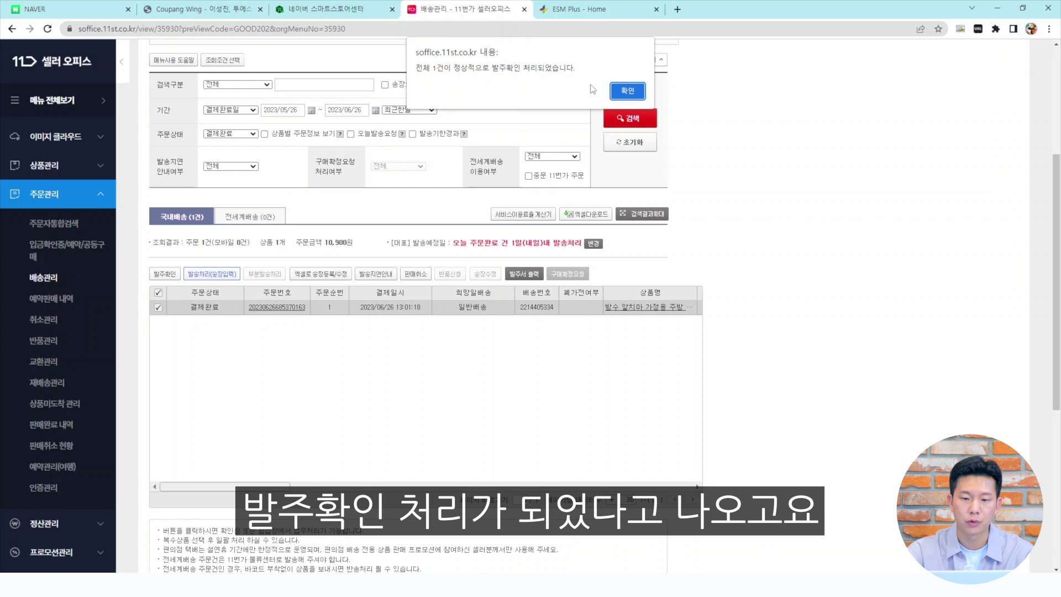
pyautogui.click(625, 92)
# Step: Return to the 셀러오피스 main page and open the 배송준비중 order in 배송관리
pyautogui.scroll(1, 380, 236)
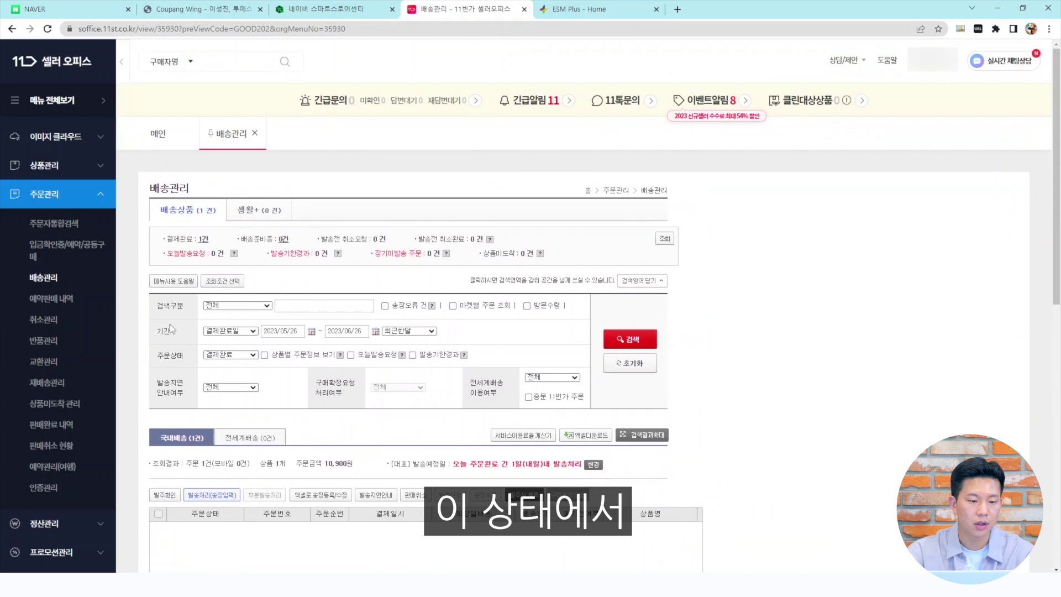
pyautogui.click(59, 63)
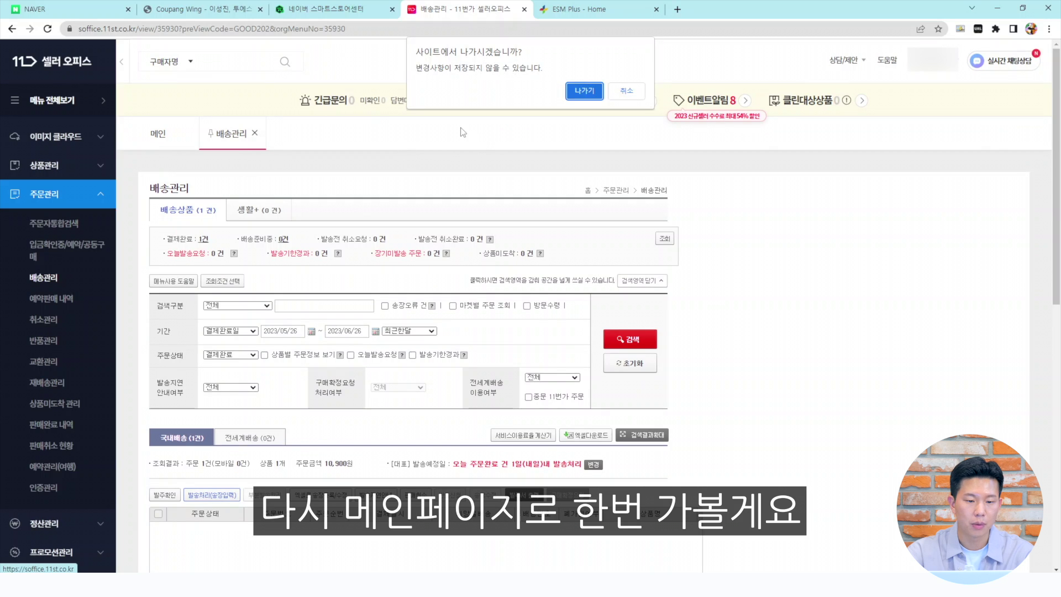
pyautogui.click(599, 97)
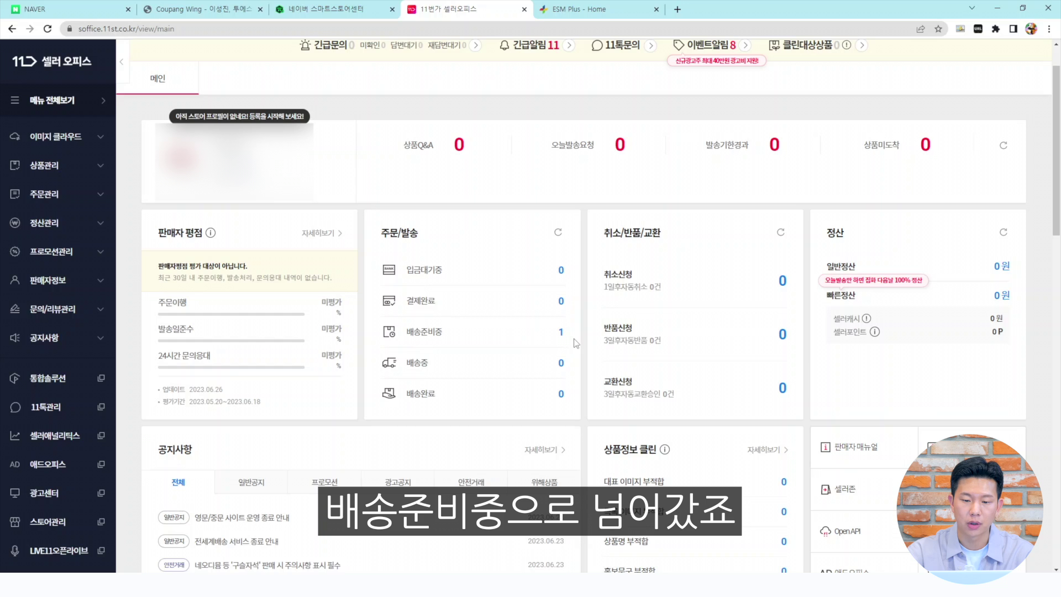
pyautogui.click(560, 333)
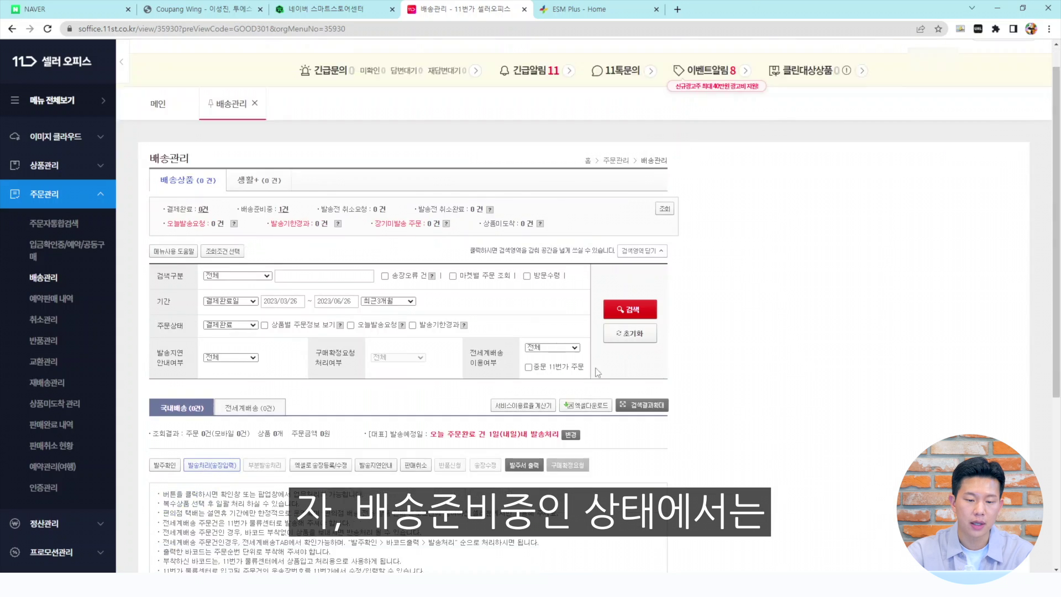
pyautogui.scroll(-5, 595, 367)
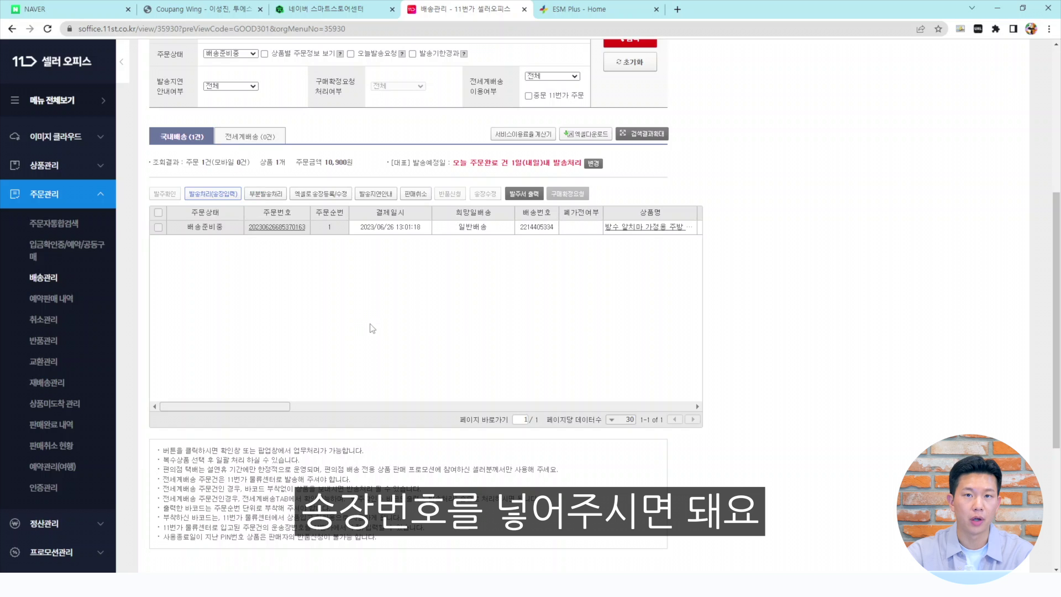
# Step: Check the order and delivery overview on ESM Plus and return to 11번가's 배송관리 list
pyautogui.click(574, 18)
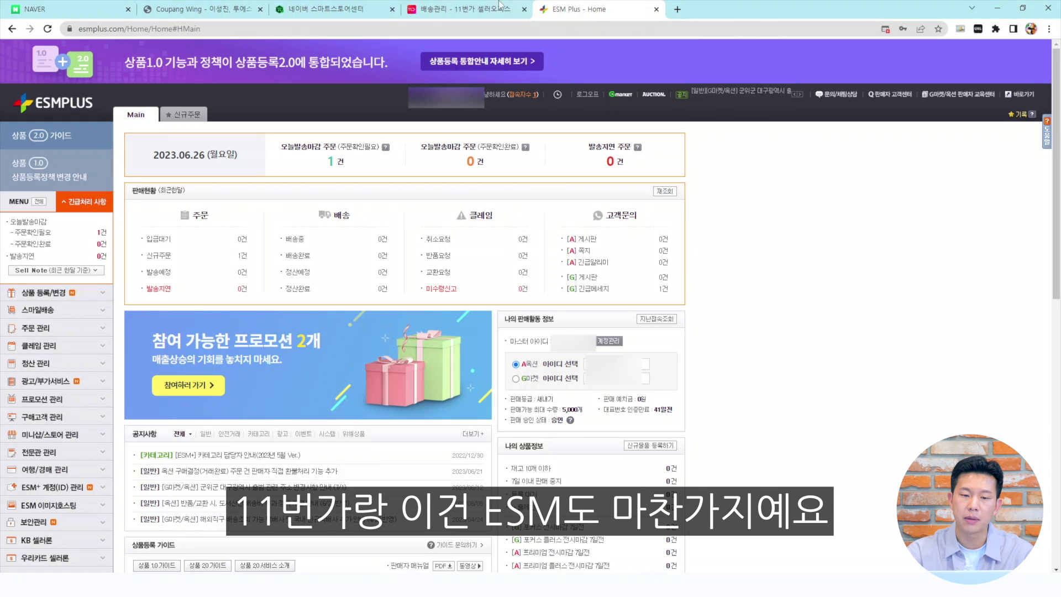
pyautogui.click(473, 11)
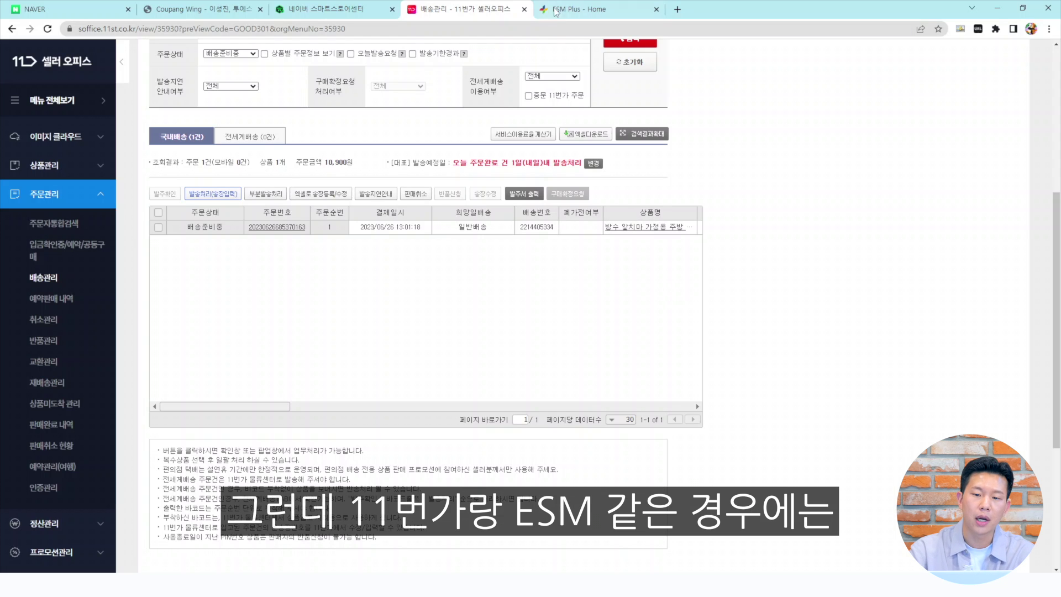
pyautogui.moveTo(569, 10)
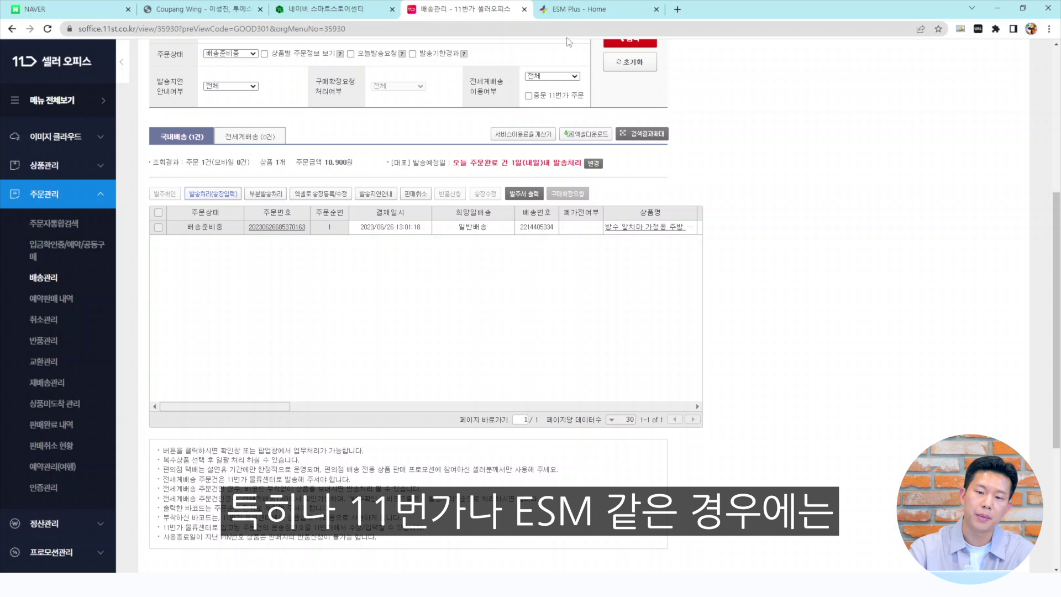
pyautogui.moveTo(626, 11)
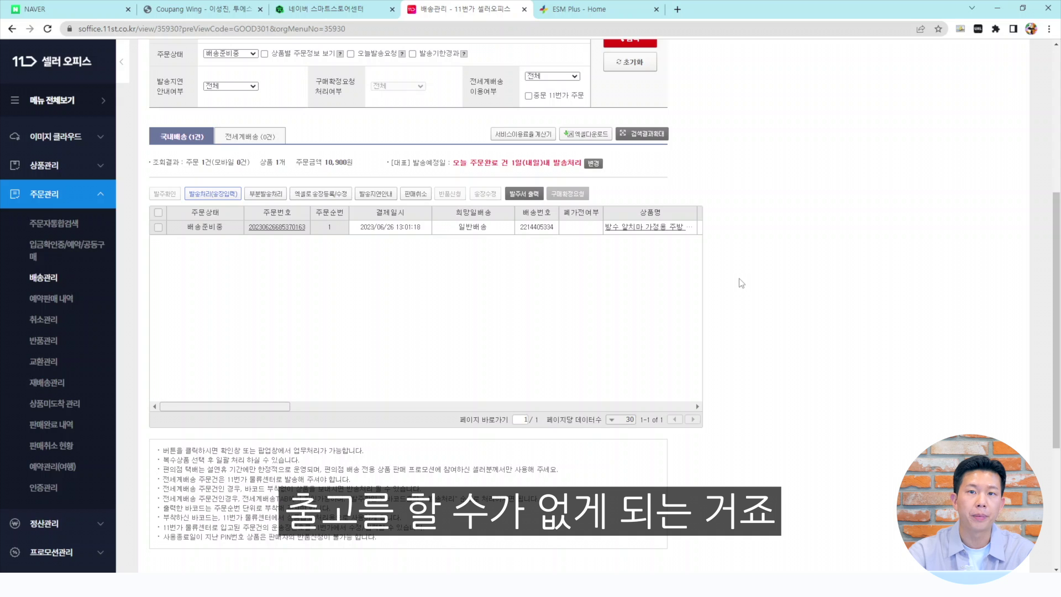
pyautogui.scroll(1, 757, 227)
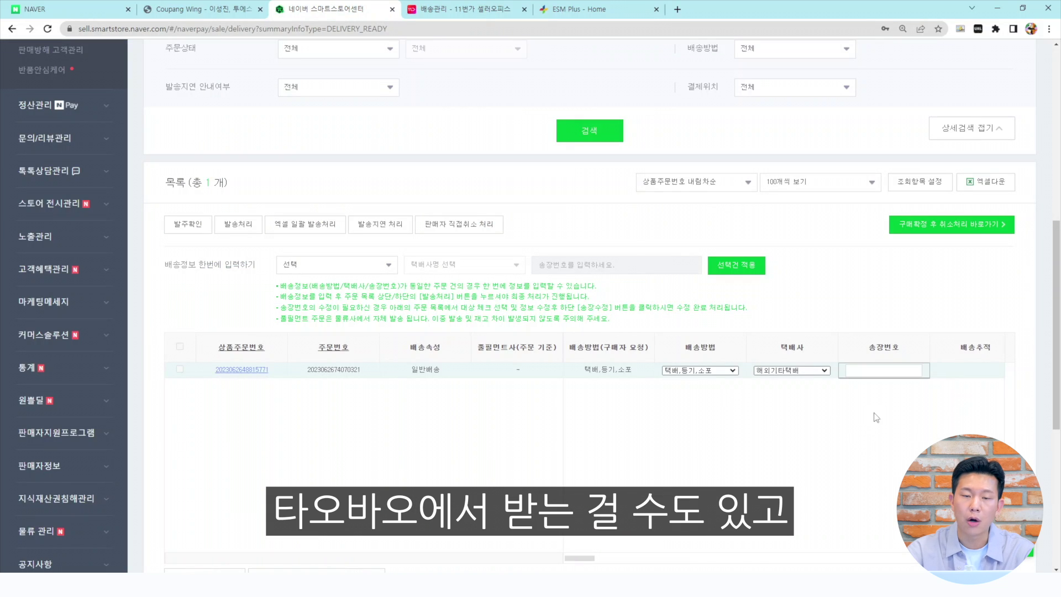
pyautogui.click(496, 8)
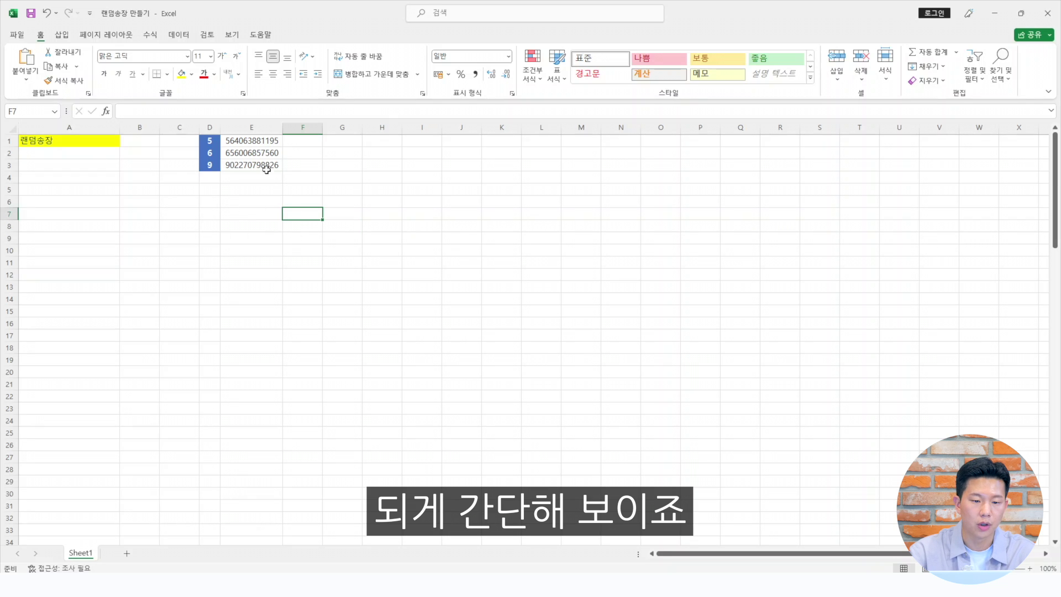
# Step: Switch to the Excel workbook 랜덤송장 만들기 and examine the RANDBETWEEN formulas in E1:E3 for numbers starting with 5, 6 and 9
pyautogui.click(210, 166)
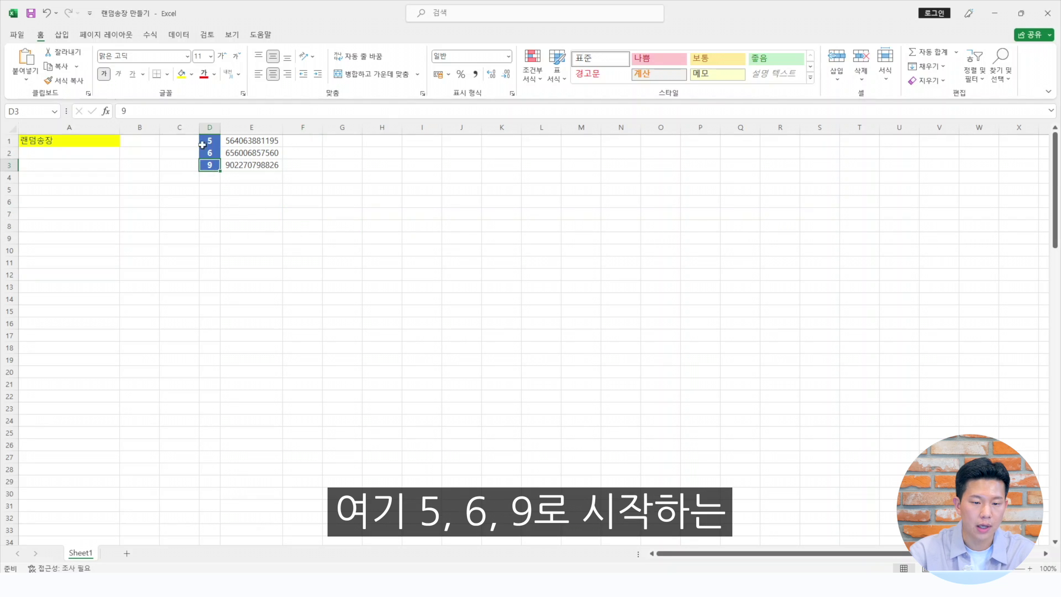
pyautogui.click(267, 201)
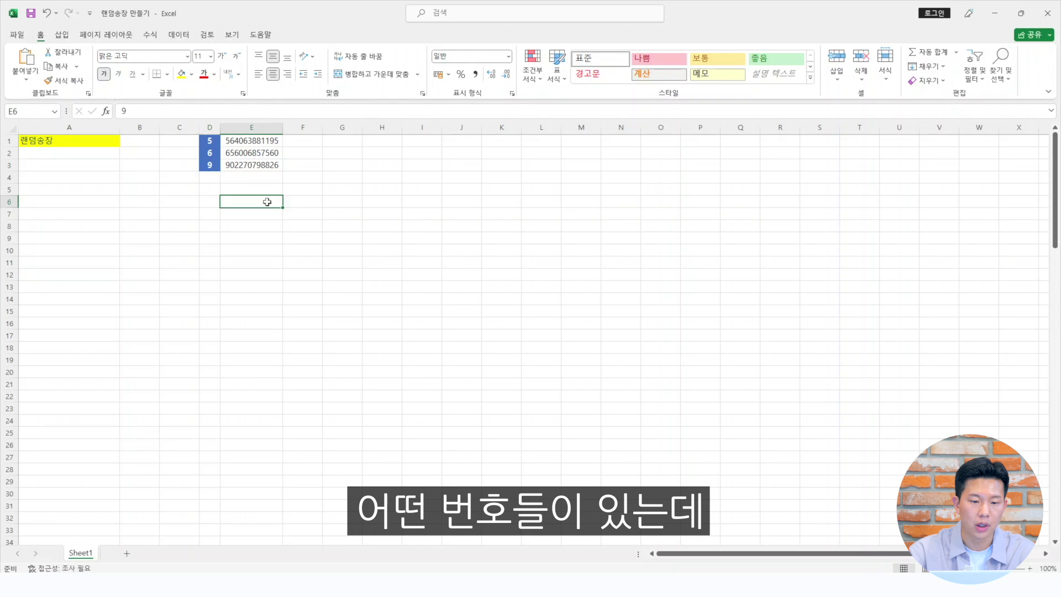
pyautogui.click(252, 140)
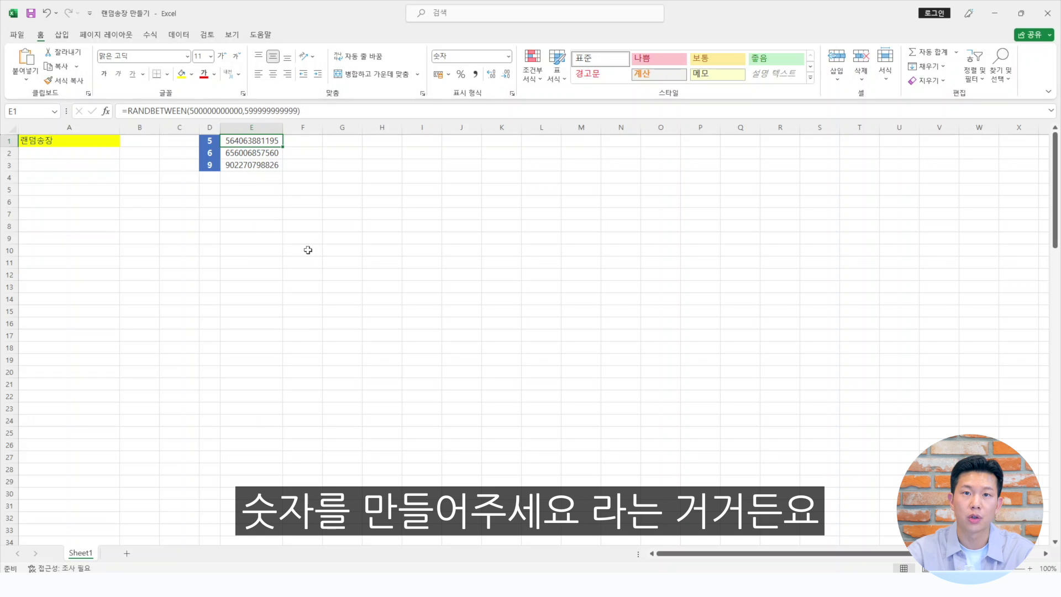
pyautogui.click(268, 153)
pyautogui.click(255, 166)
pyautogui.click(211, 177)
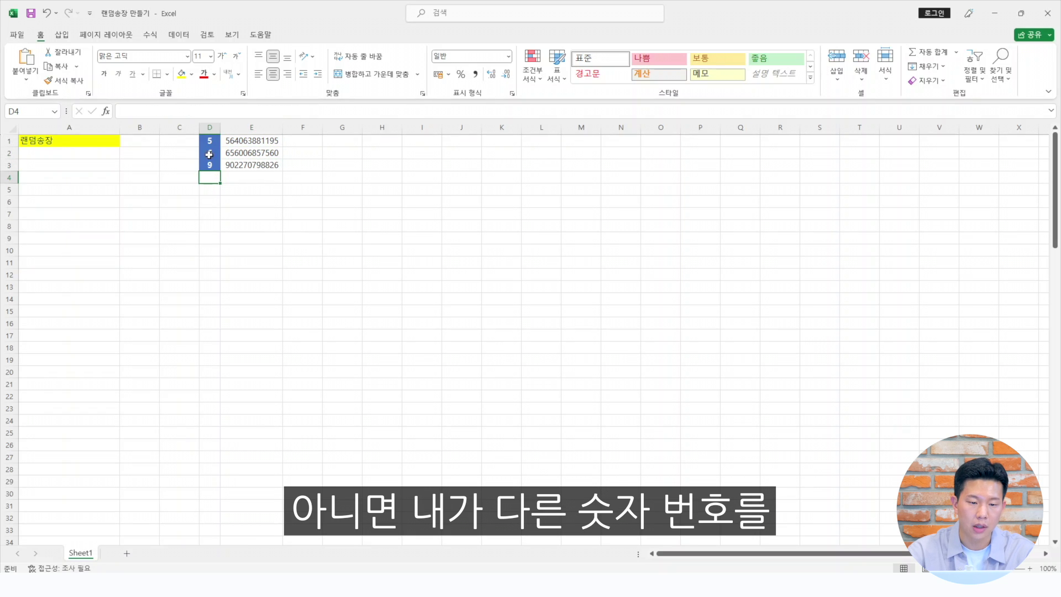
pyautogui.click(229, 166)
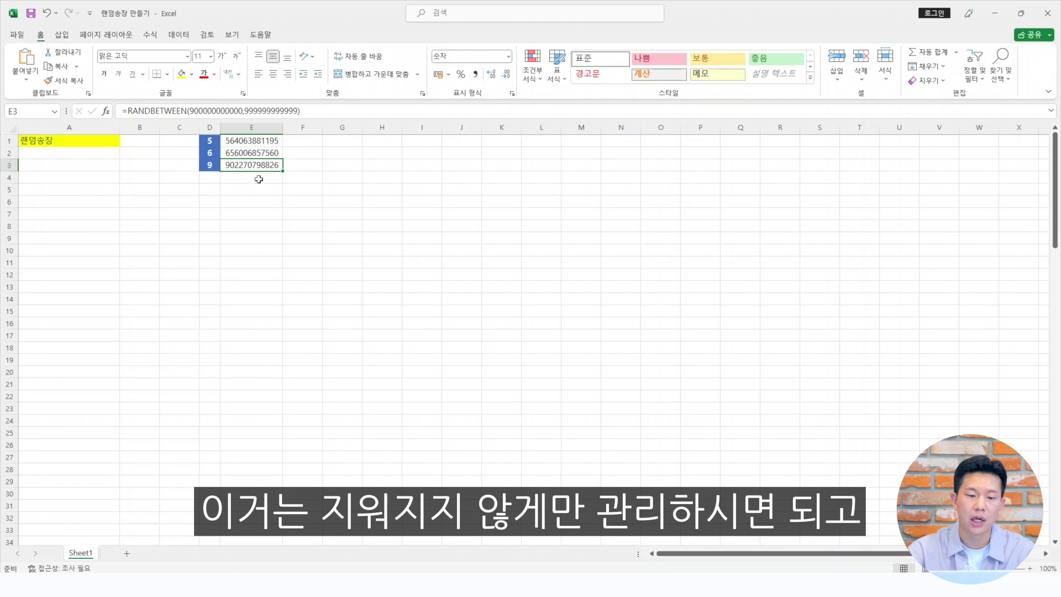
pyautogui.click(314, 189)
# Step: Copy the RANDBETWEEN formula from E3 into A2:A33 to fill the 랜덤송장 column with numbers starting with 9
pyautogui.click(255, 166)
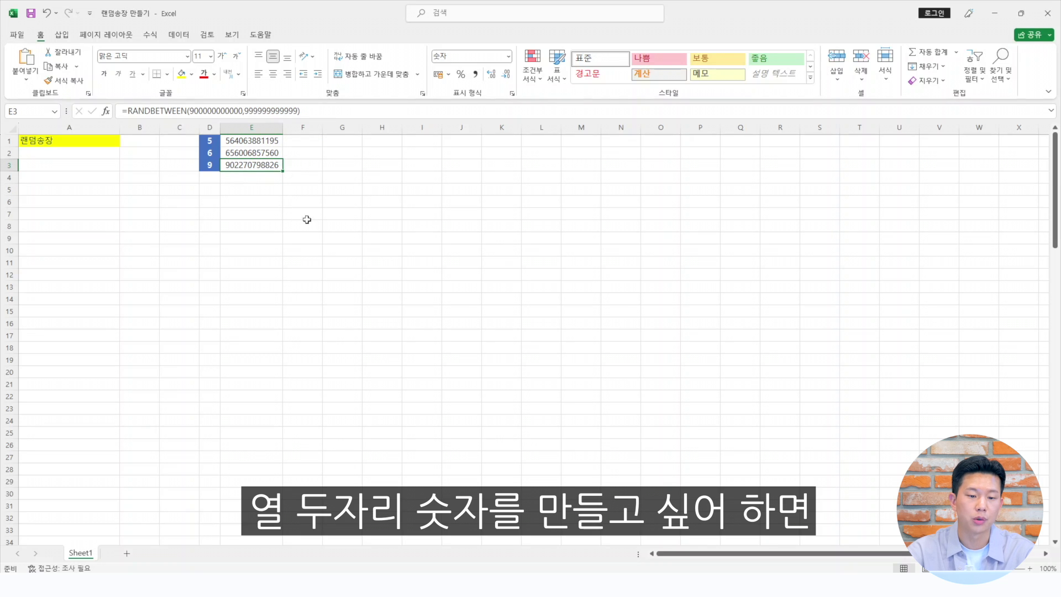
pyautogui.hotkey('ctrl', 'c')
pyautogui.moveTo(88, 153); pyautogui.dragTo(104, 532)
pyautogui.hotkey('ctrl', 'v')
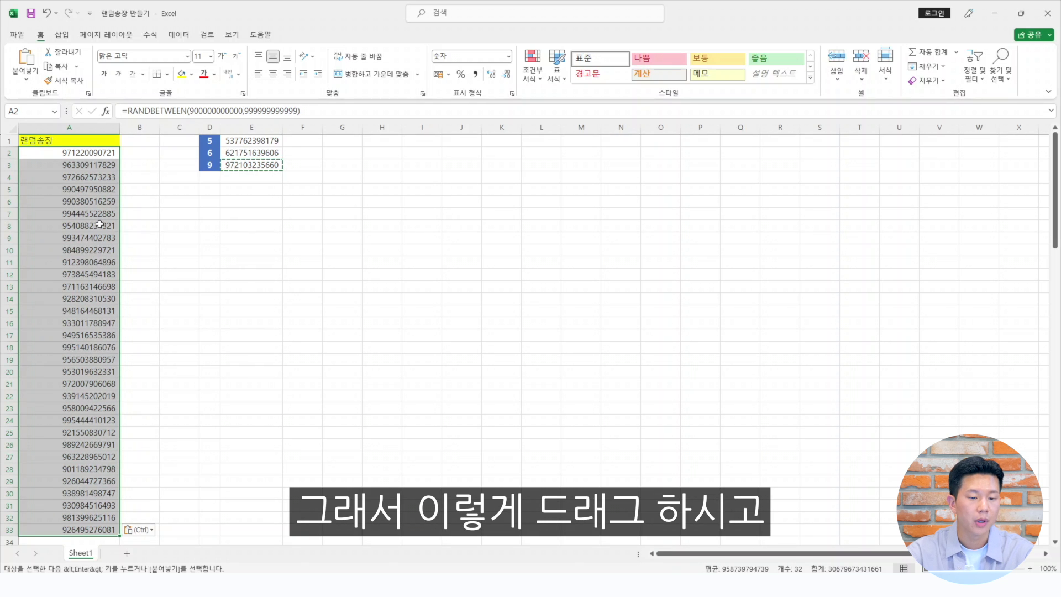
pyautogui.click(170, 253)
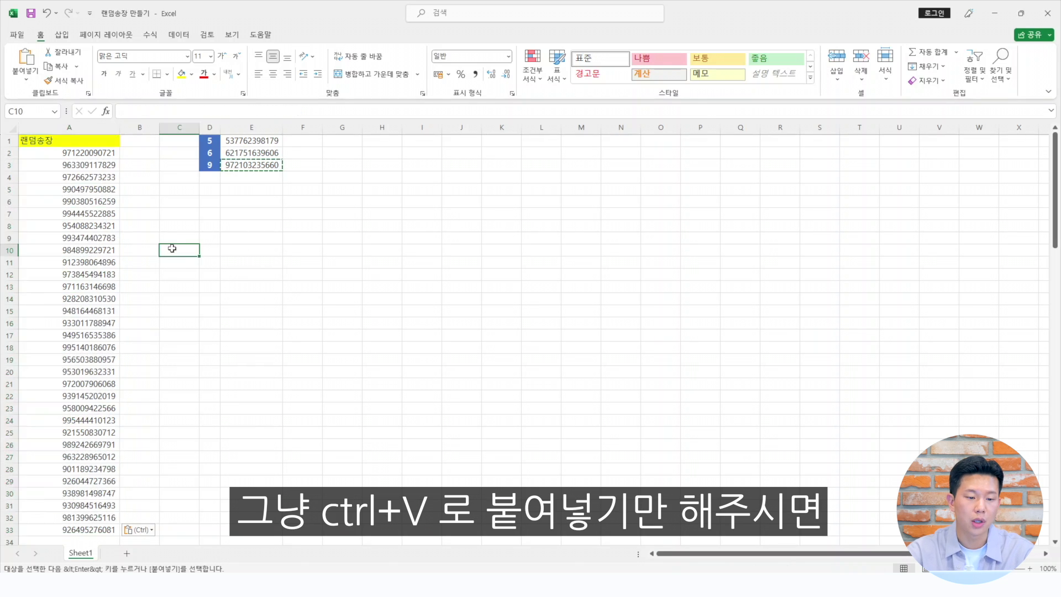
pyautogui.moveTo(103, 160); pyautogui.dragTo(100, 531)
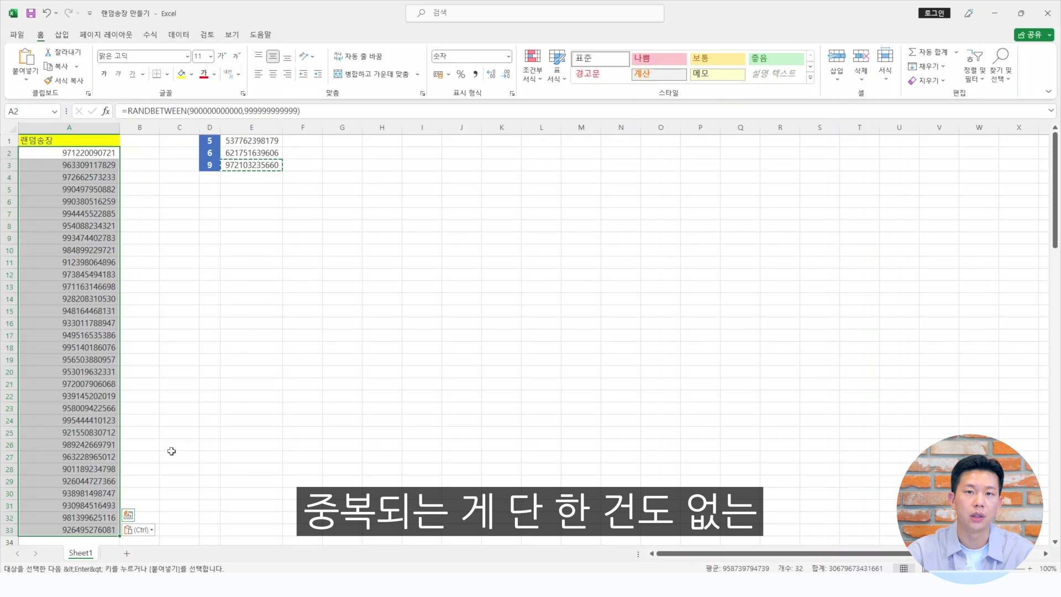
pyautogui.click(303, 362)
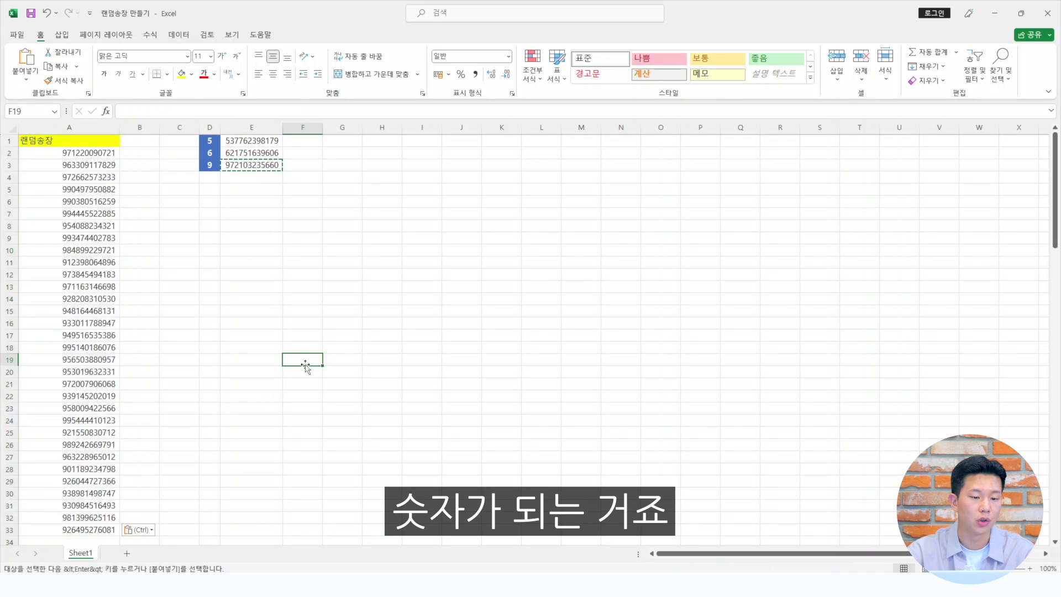
# Step: Copy the random waybill number in A2 and open 발송처리(송장입력) for the 배송준비중 order on 11번가
pyautogui.click(96, 153)
pyautogui.hotkey('ctrl', 'c')
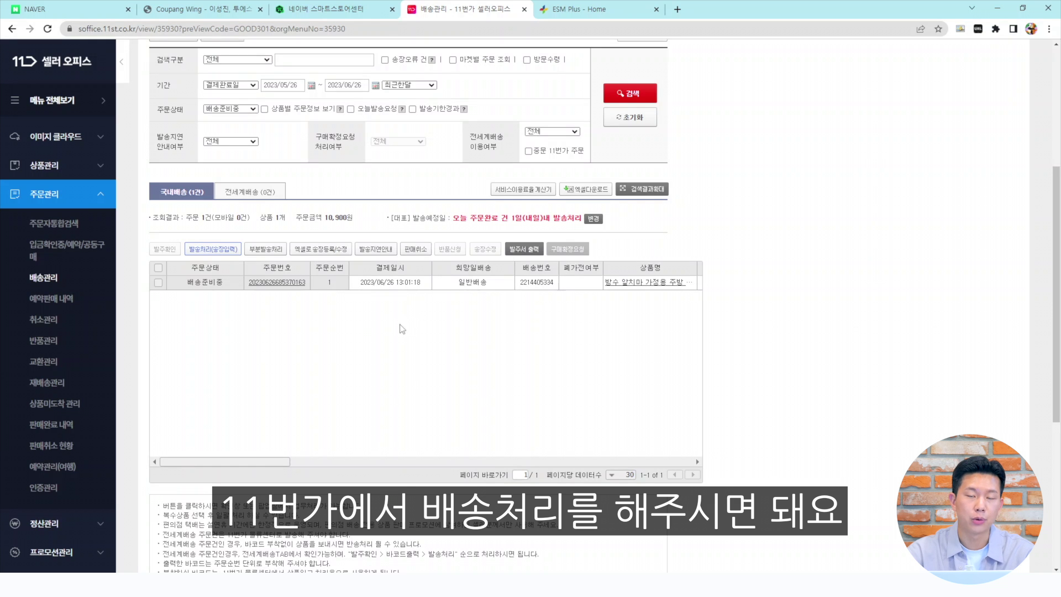
pyautogui.click(158, 267)
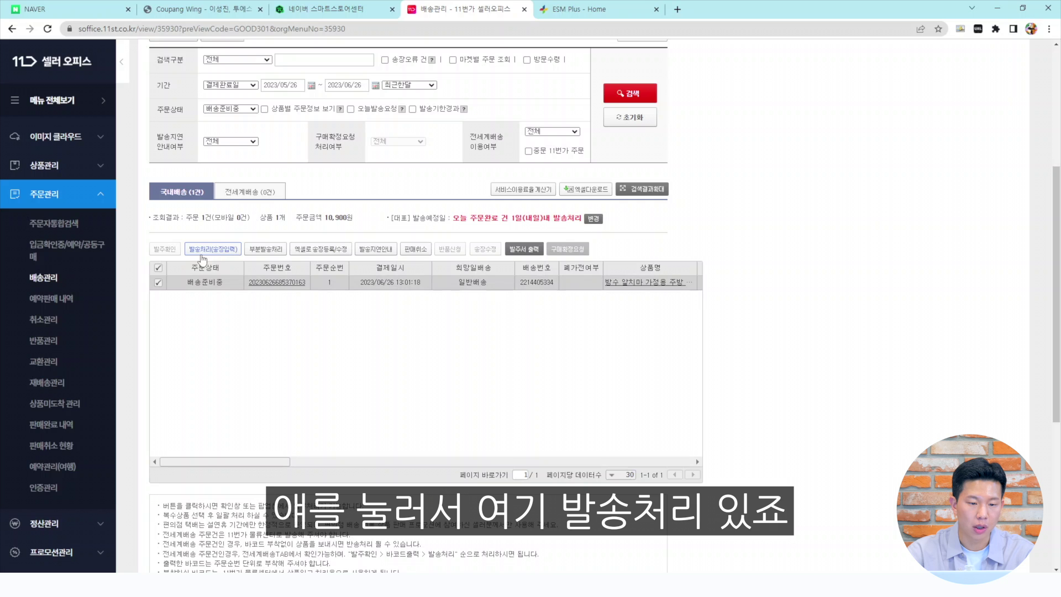
pyautogui.click(204, 250)
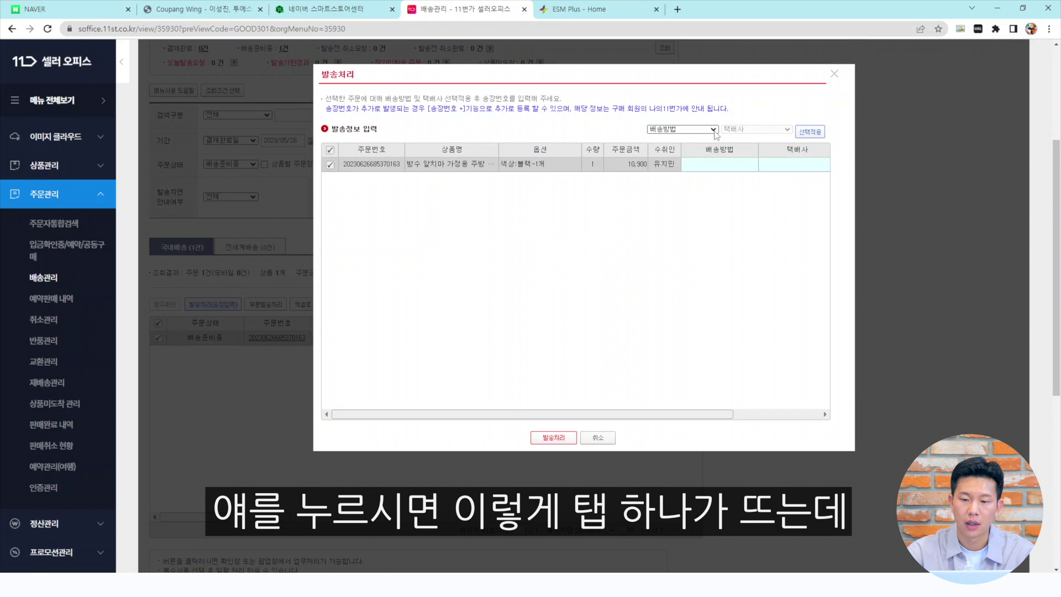
# Step: Set 배송방법 to 택배 and 택배사 to 기타 and apply both to the selected order
pyautogui.click(714, 129)
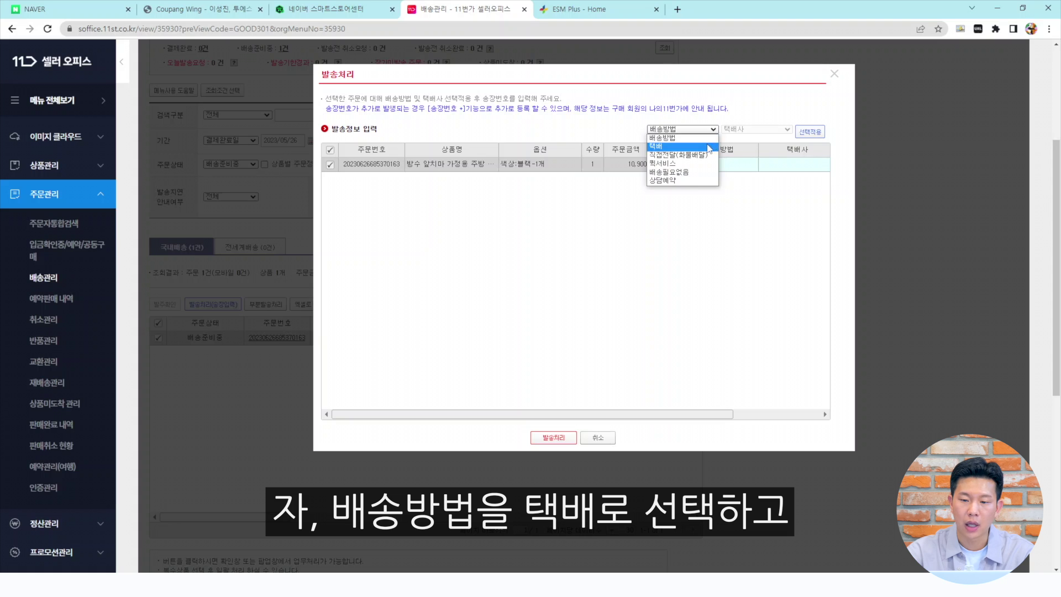
pyautogui.click(710, 146)
pyautogui.click(787, 130)
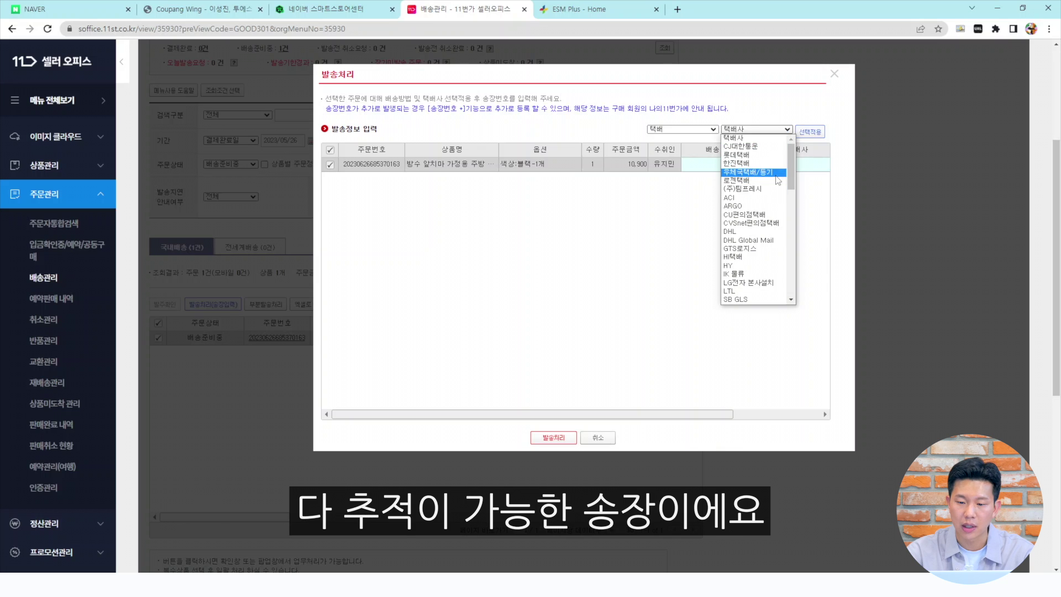
pyautogui.scroll(-3, 765, 232)
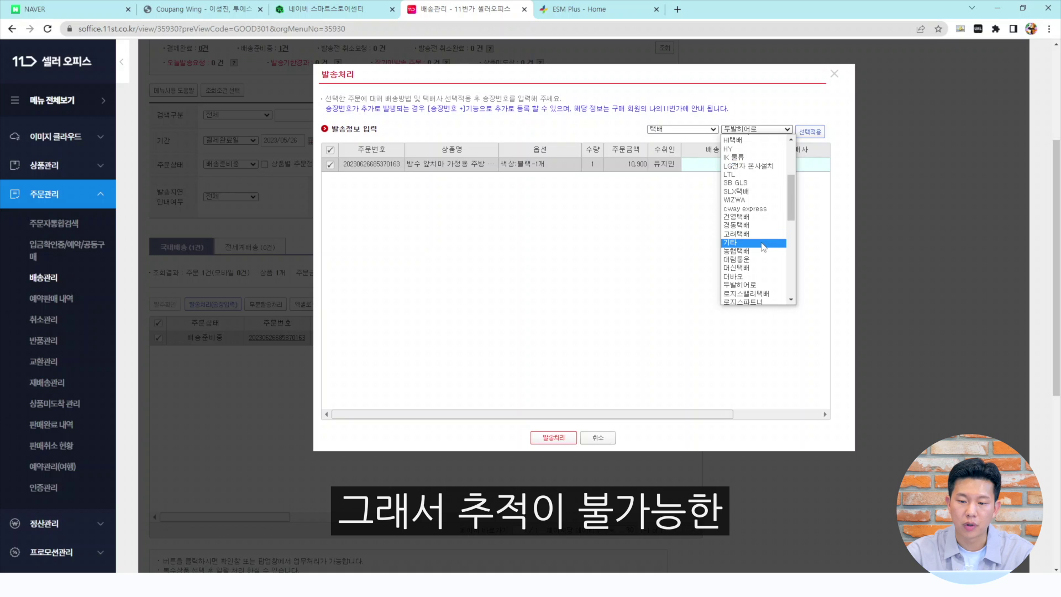
pyautogui.click(763, 245)
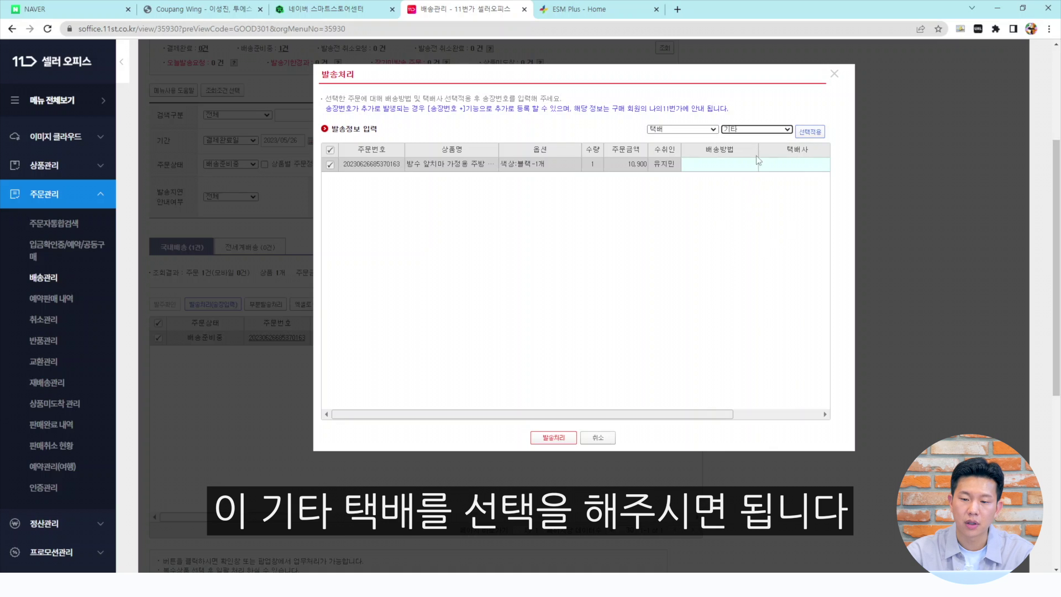
pyautogui.click(811, 139)
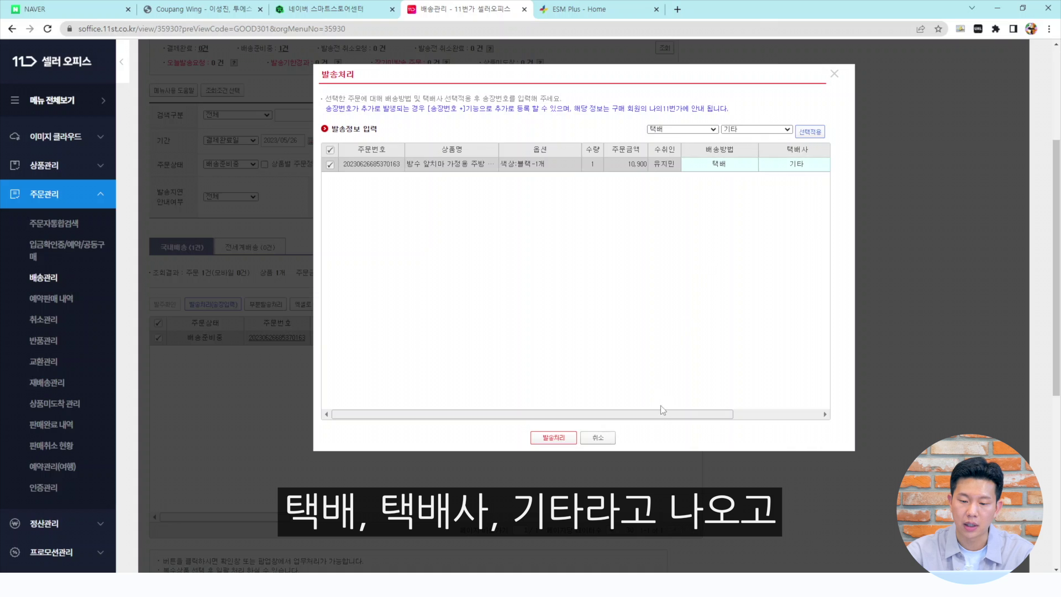
# Step: Paste the copied random waybill number into the order's 송장번호 field
pyautogui.moveTo(687, 418); pyautogui.dragTo(774, 417)
pyautogui.click(766, 164)
pyautogui.hotkey('ctrl', 'v')
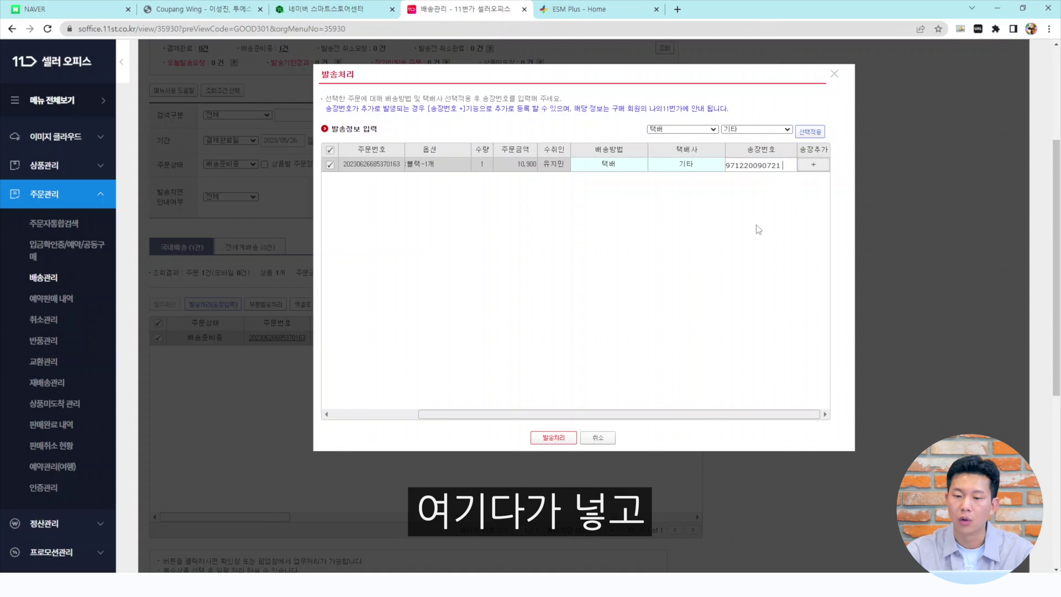
# Step: Submit 발송처리 for the 11번가 order with its entered waybill and return to the seller office main page
pyautogui.click(561, 440)
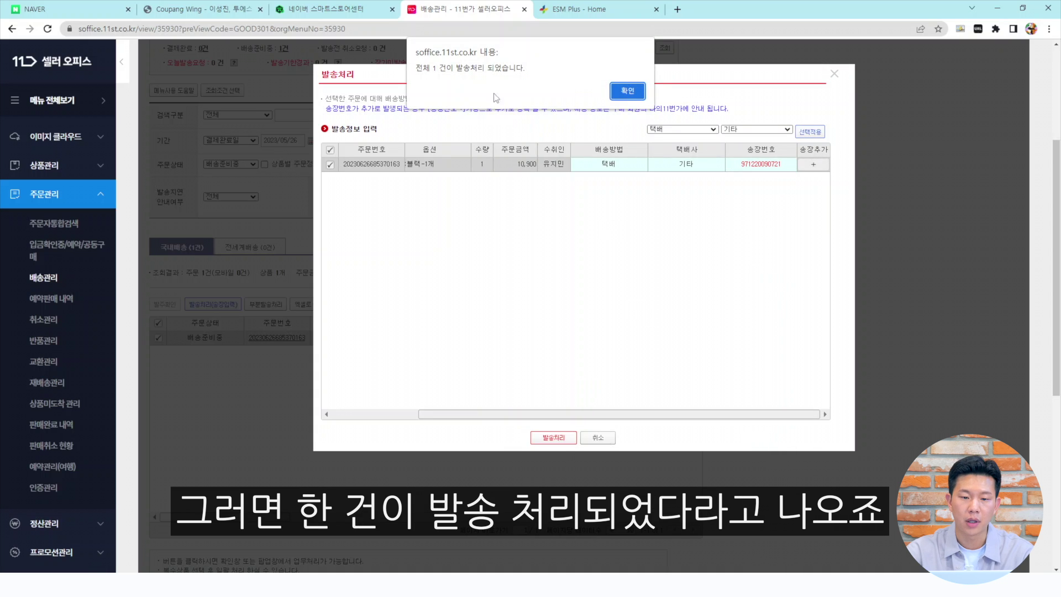
pyautogui.click(627, 91)
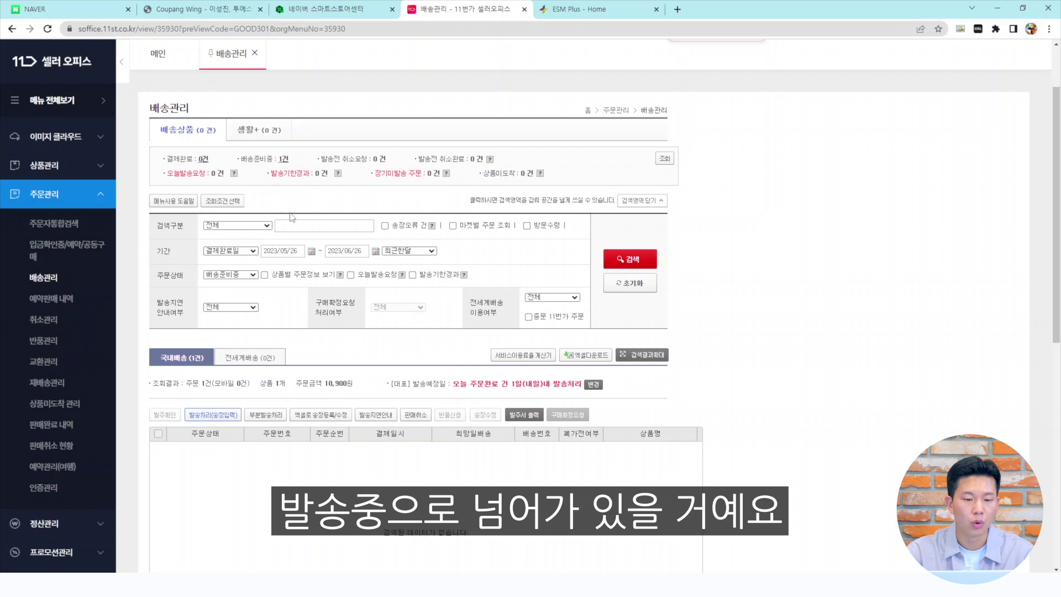
pyautogui.click(69, 65)
pyautogui.click(585, 90)
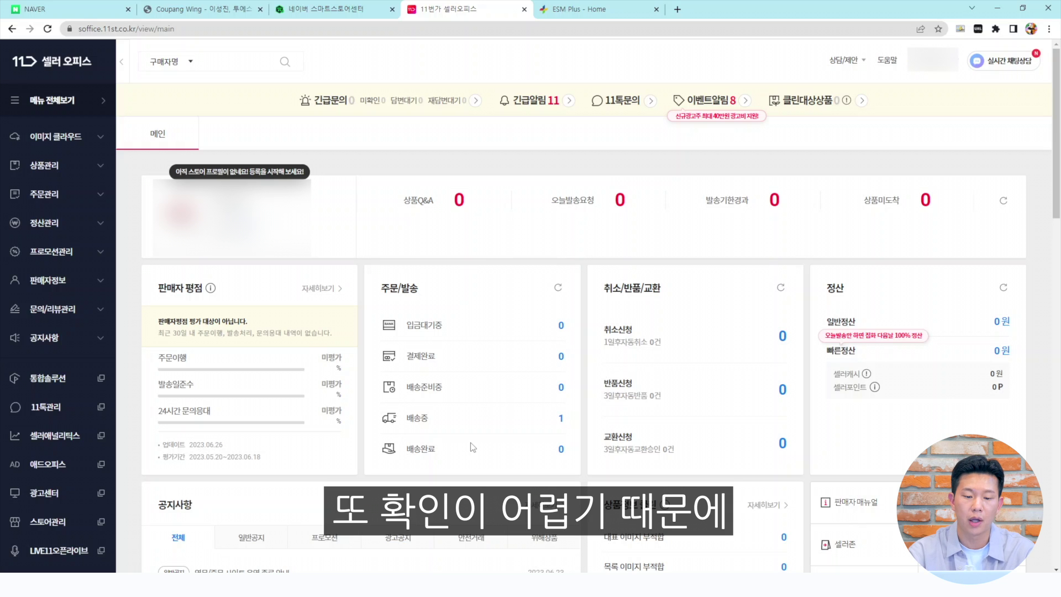
# Step: Select the order among the 배송중 orders on 11번가, view its 송장수정 dialog and close it
pyautogui.click(563, 419)
pyautogui.scroll(-3, 163, 310)
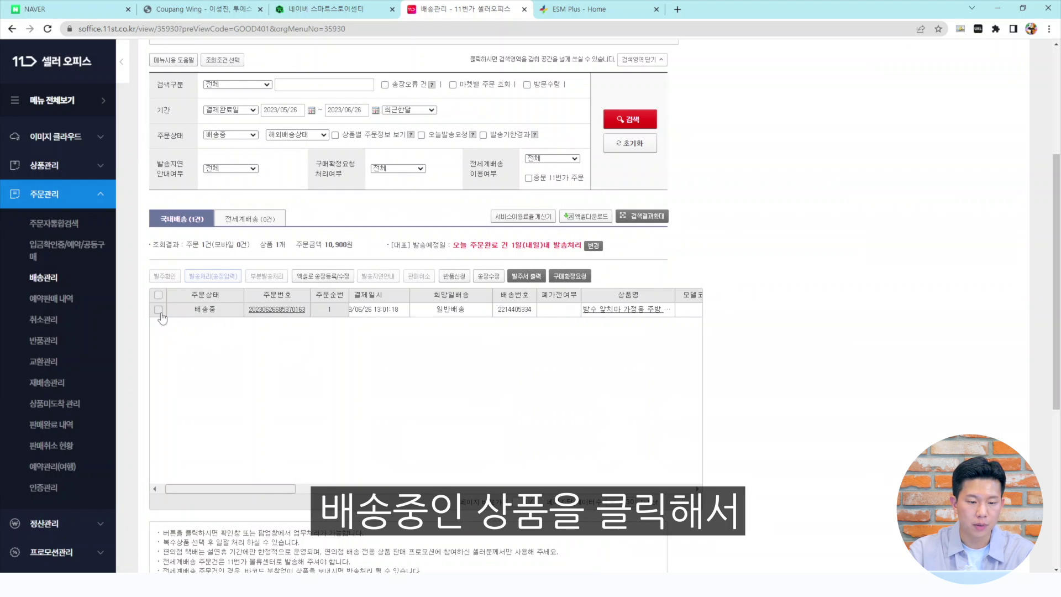
pyautogui.click(159, 311)
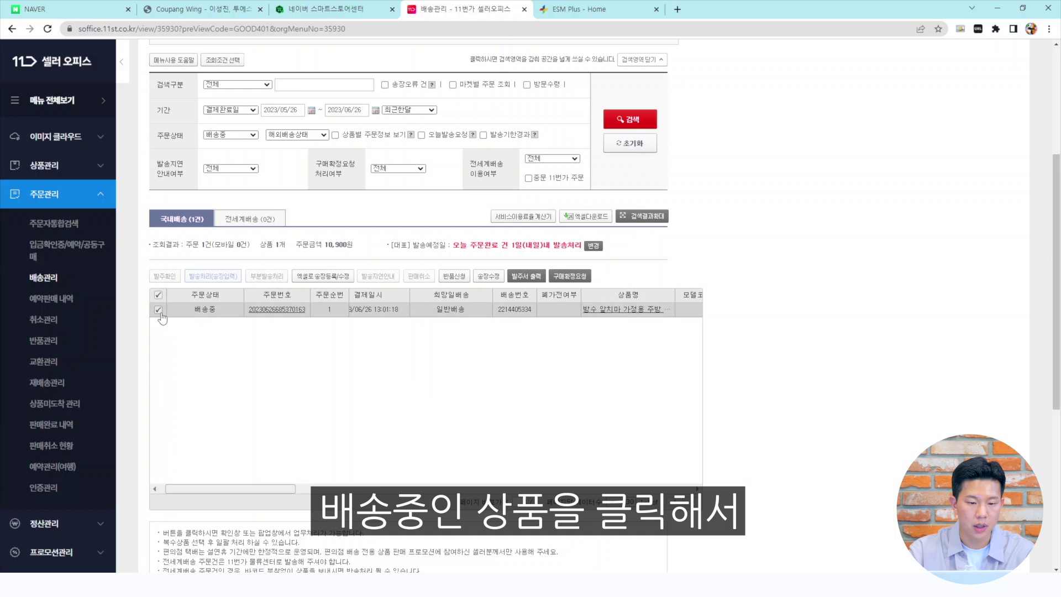
pyautogui.click(488, 277)
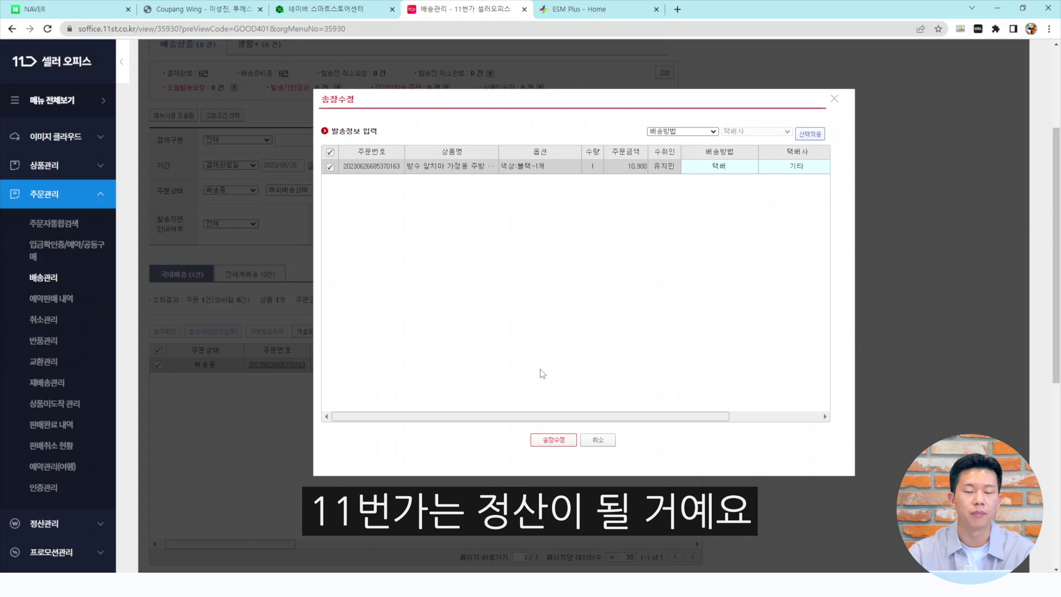
pyautogui.click(553, 440)
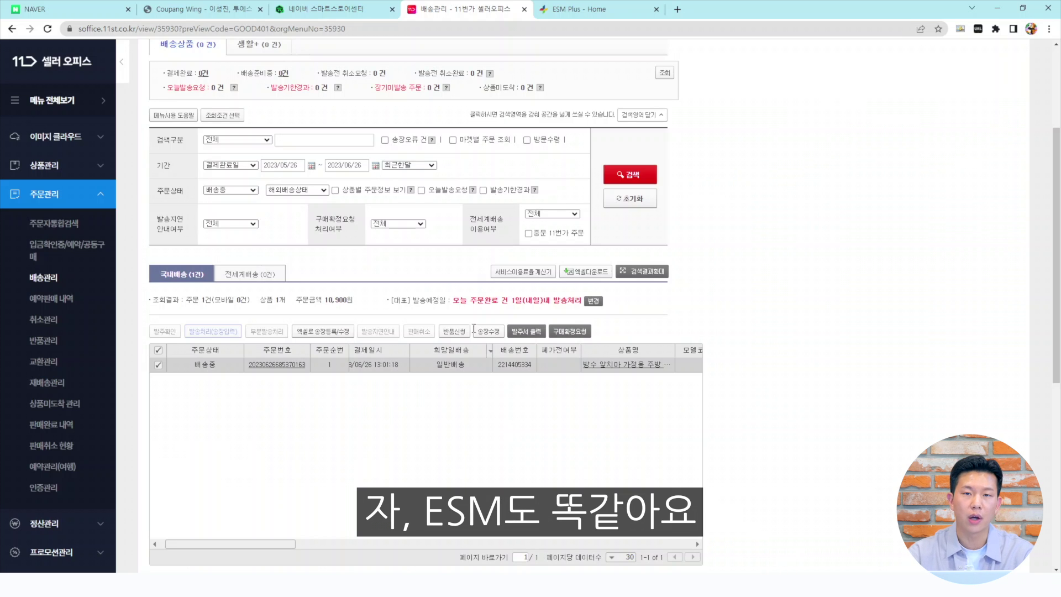
# Step: Switch to ESM Plus, go through 신규주문 to 발송처리 and select the 일반발송 order listed there
pyautogui.click(596, 11)
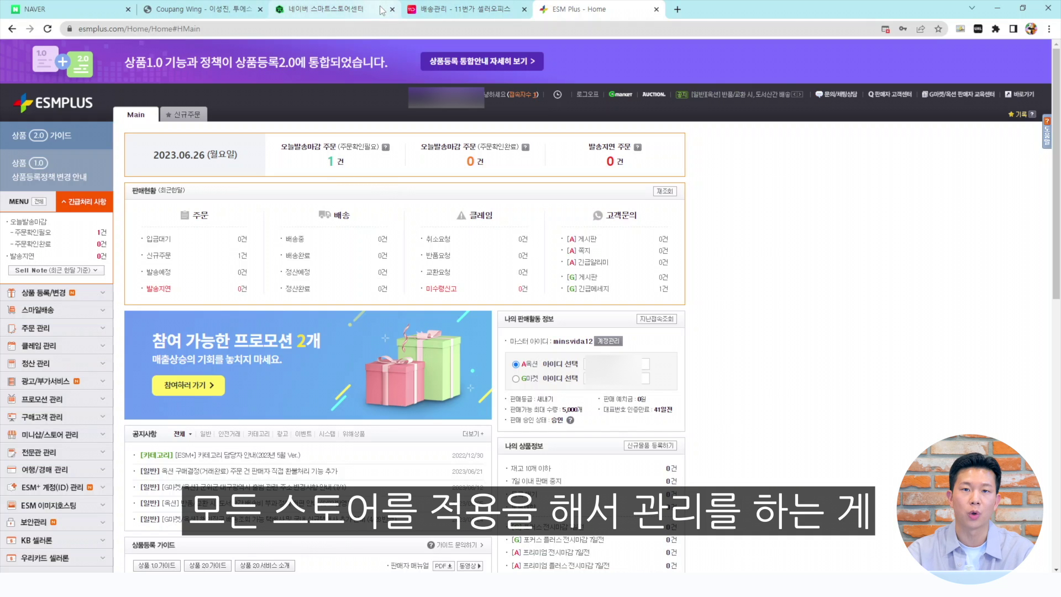
pyautogui.moveTo(381, 11)
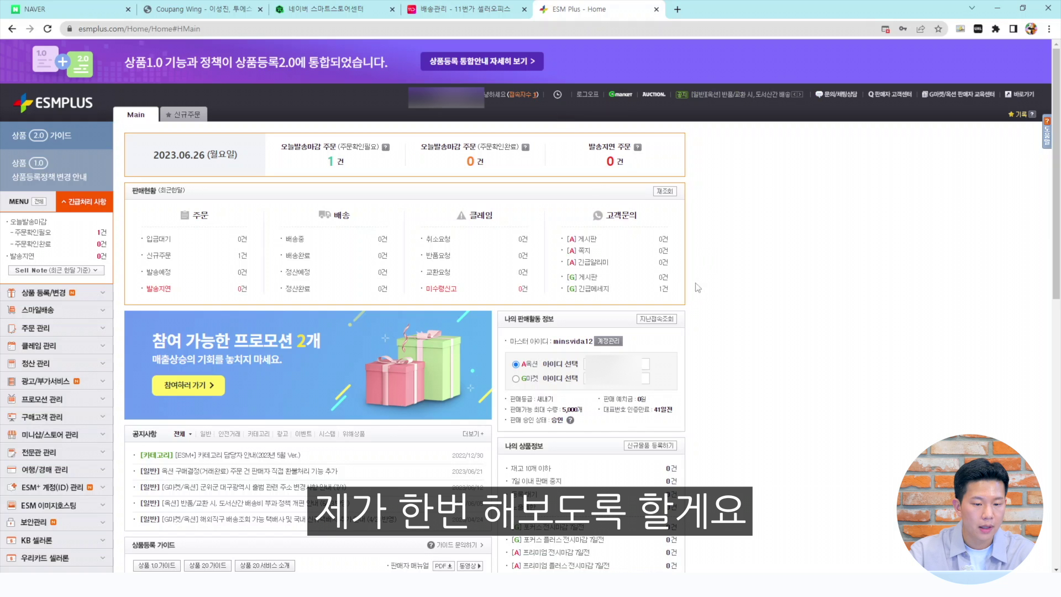
pyautogui.click(243, 256)
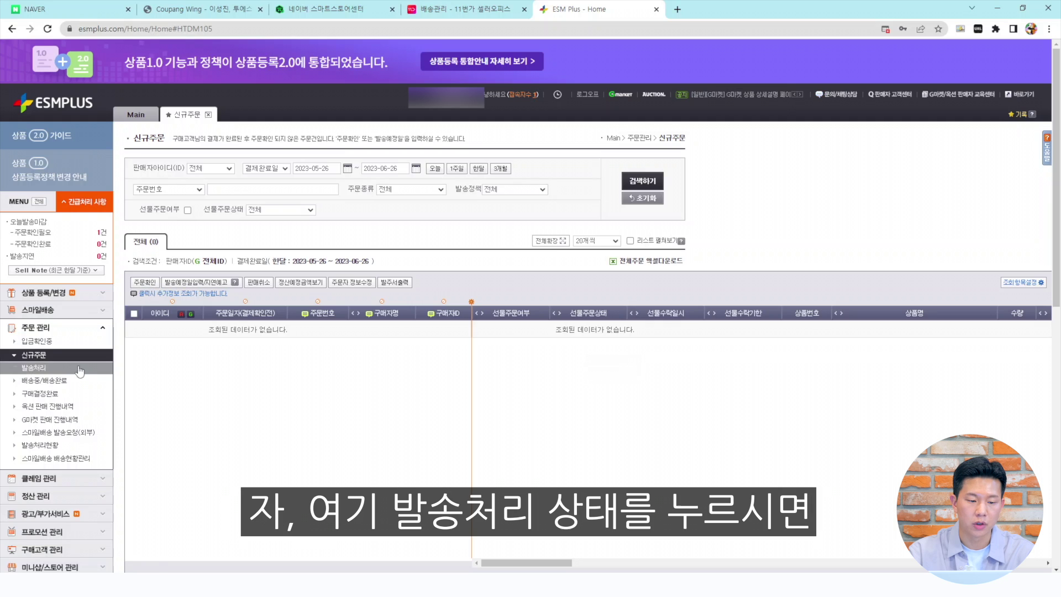
pyautogui.click(47, 370)
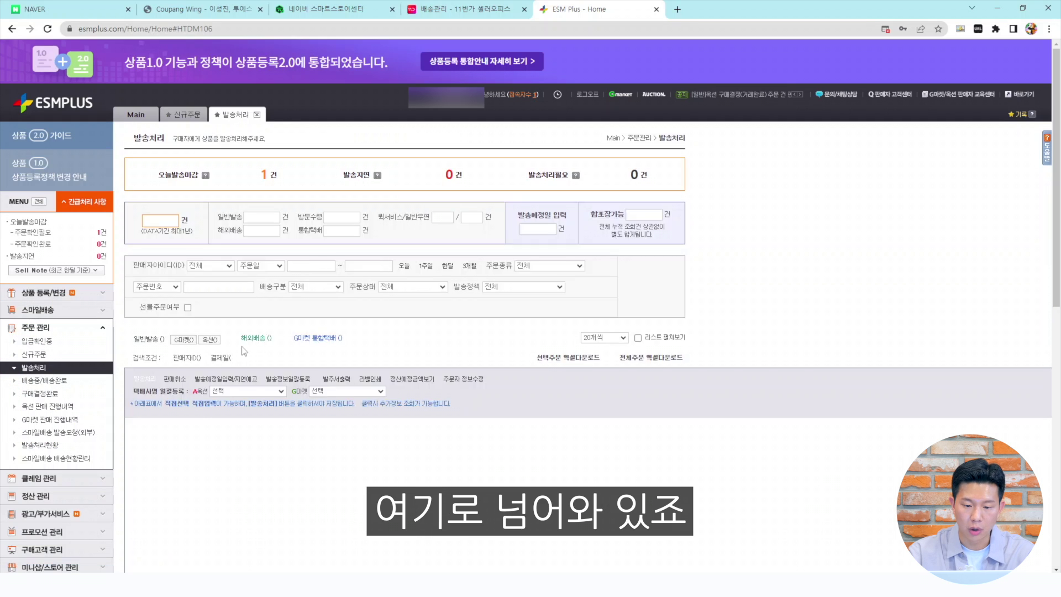
pyautogui.scroll(-2, 293, 318)
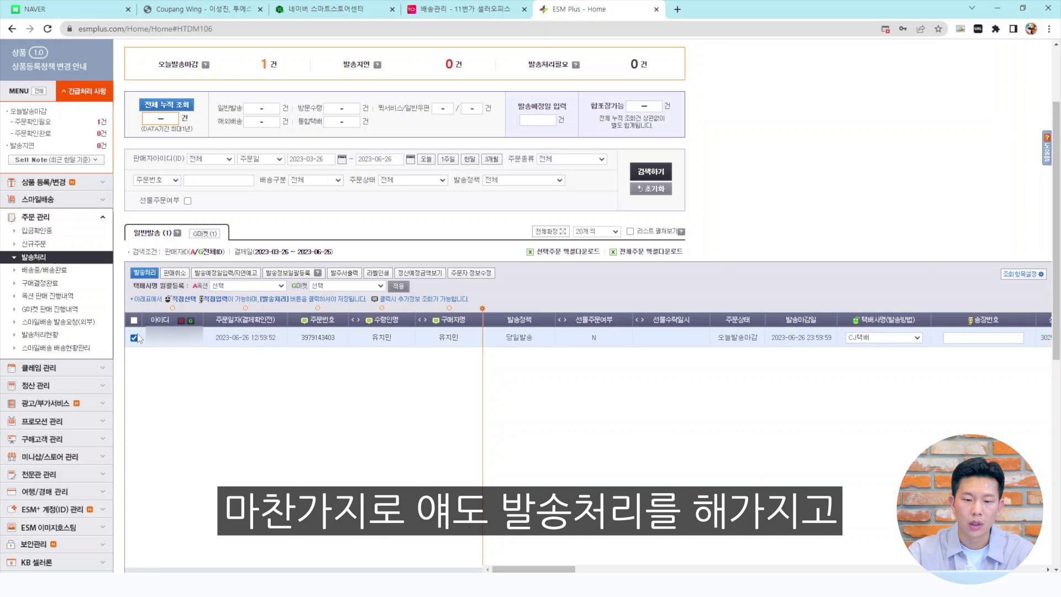
# Step: Try to run 발송처리 on the selected order without a waybill number
pyautogui.click(157, 274)
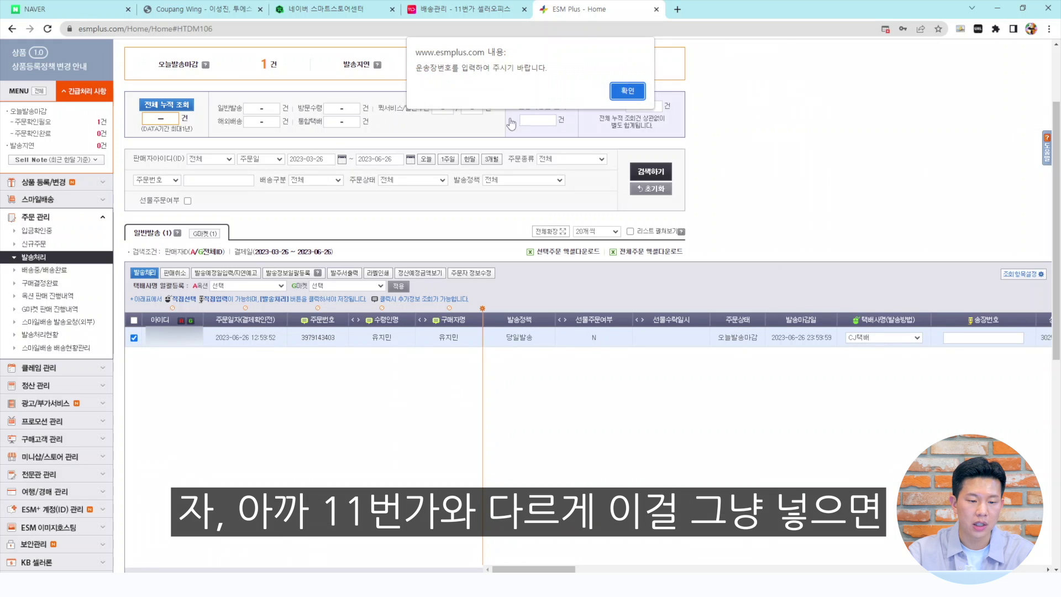
pyautogui.press('Return')
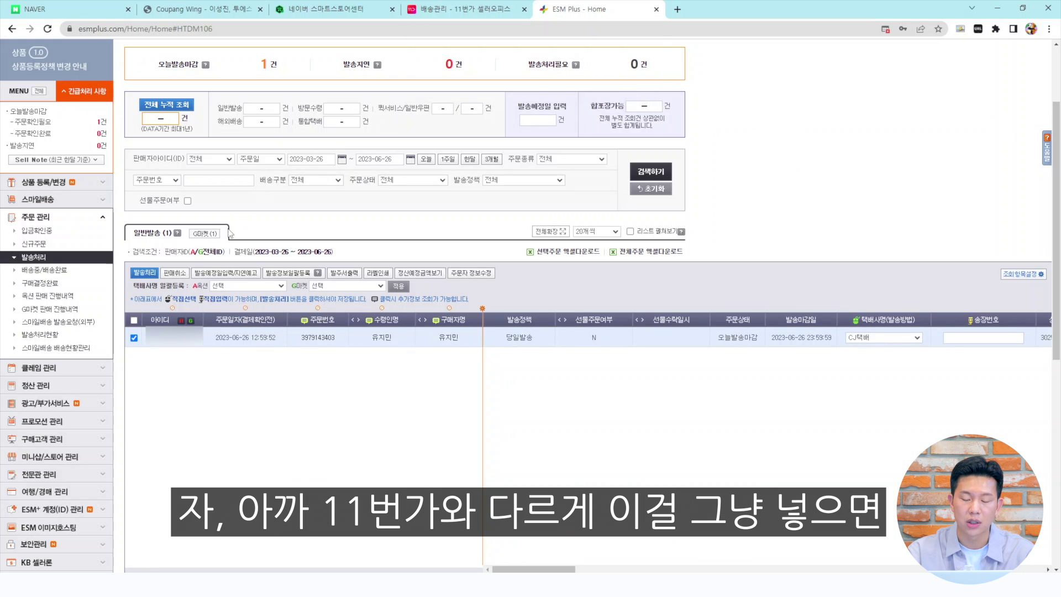
pyautogui.click(145, 273)
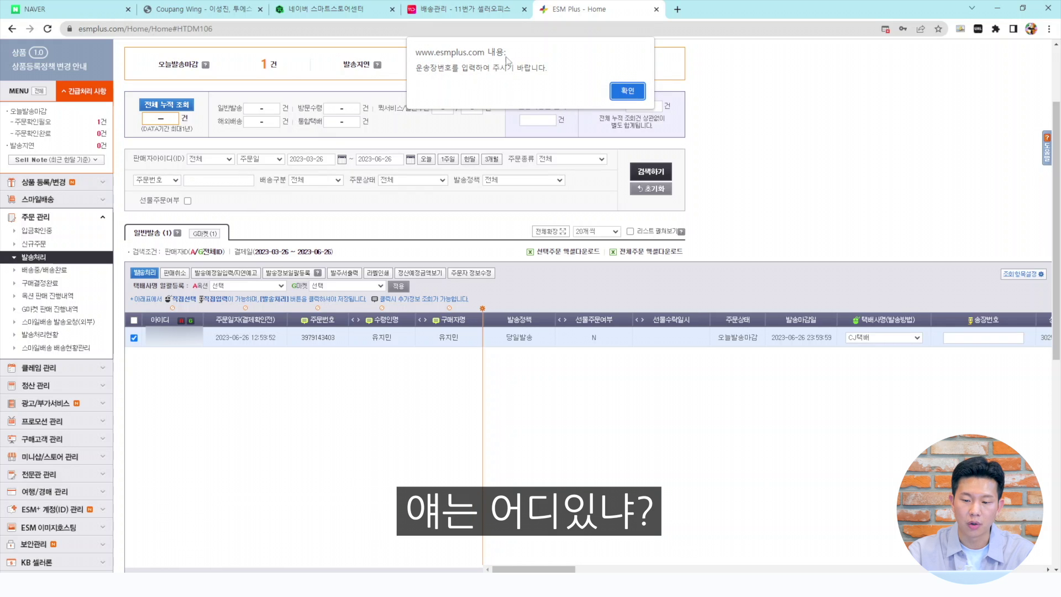
pyautogui.click(626, 95)
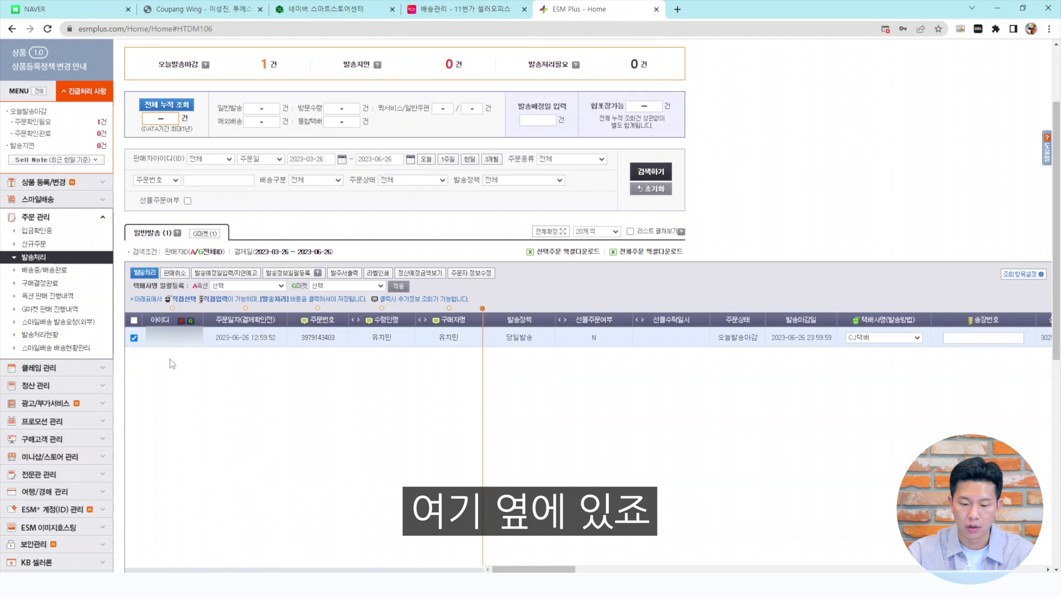
# Step: Set the selected order's 택배사명(발송방법) to 기타택배
pyautogui.moveTo(534, 571); pyautogui.dragTo(554, 571)
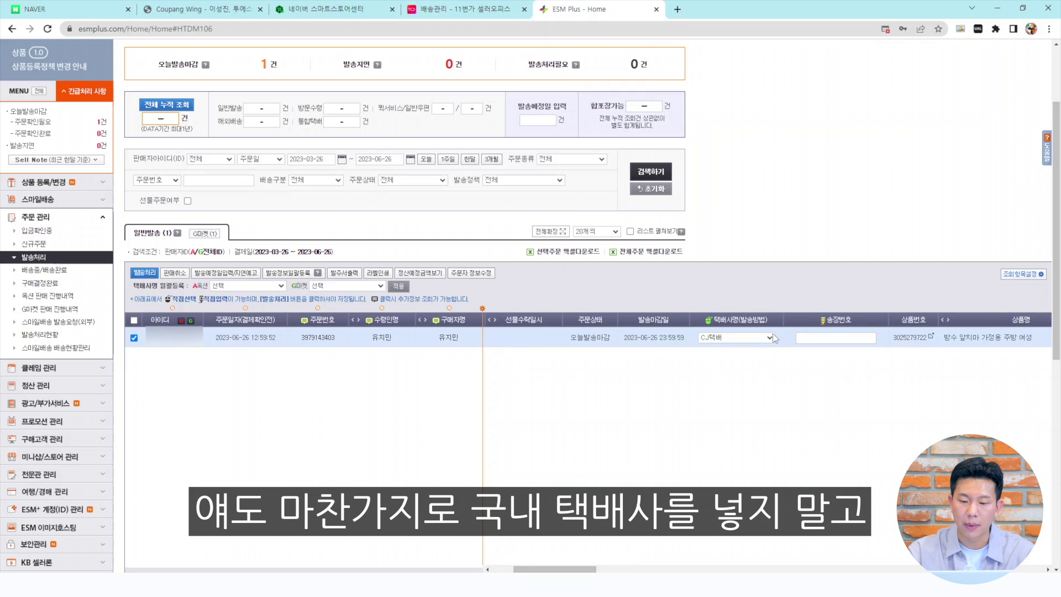
pyautogui.click(770, 337)
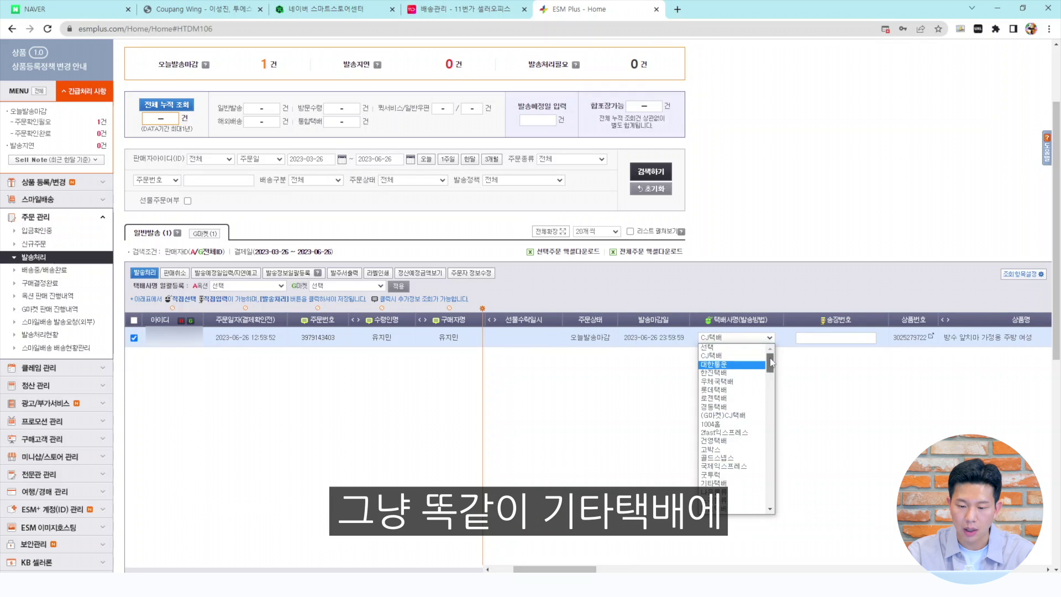
pyautogui.scroll(-2, 770, 364)
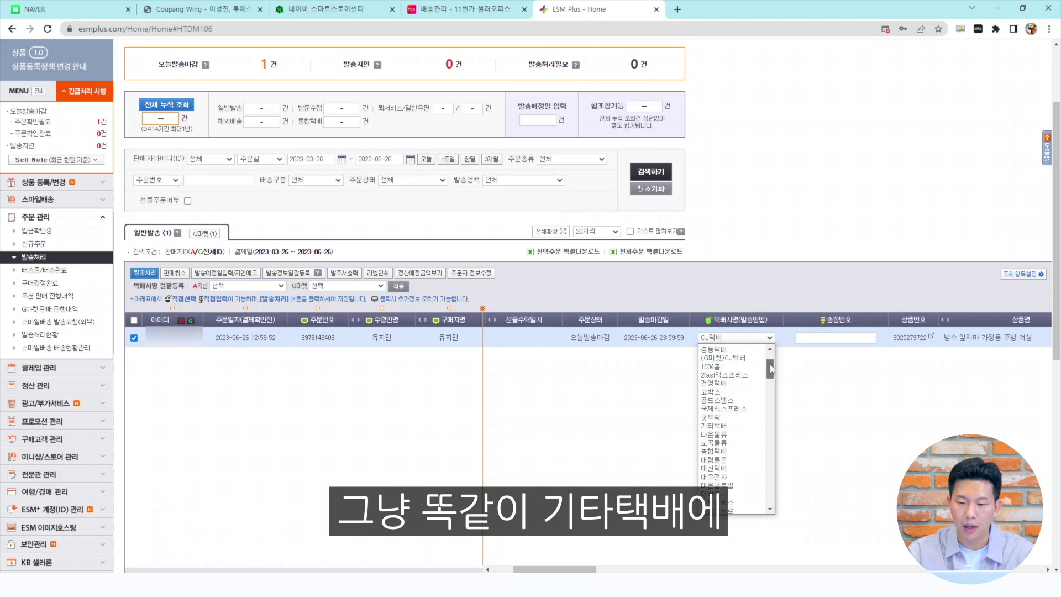
pyautogui.click(719, 425)
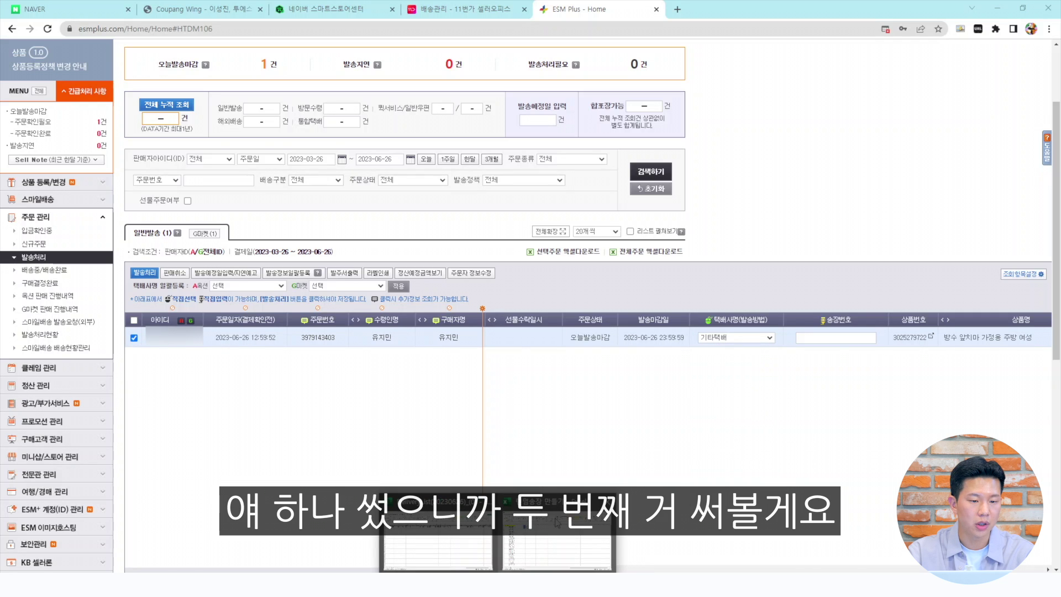
# Step: Copy the random waybill number in A3 of the Excel sheet into the order's 송장번호 field and run 발송처리
pyautogui.hotkey('alt', 'Tab')
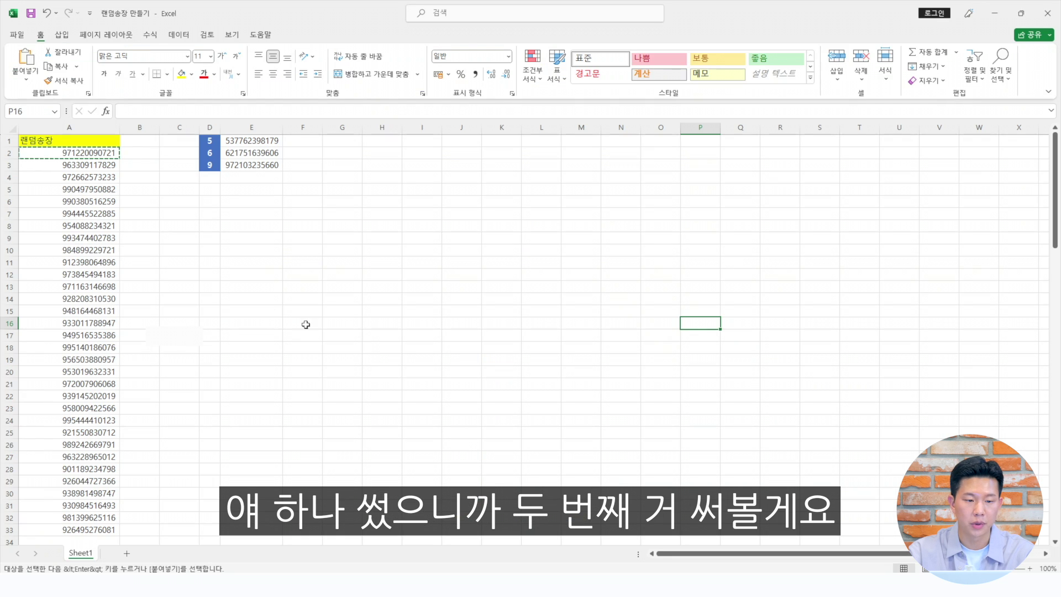
pyautogui.click(91, 165)
pyautogui.hotkey('ctrl', 'c')
pyautogui.hotkey('alt', 'Tab')
pyautogui.press('Tab')
pyautogui.hotkey('ctrl', 'v')
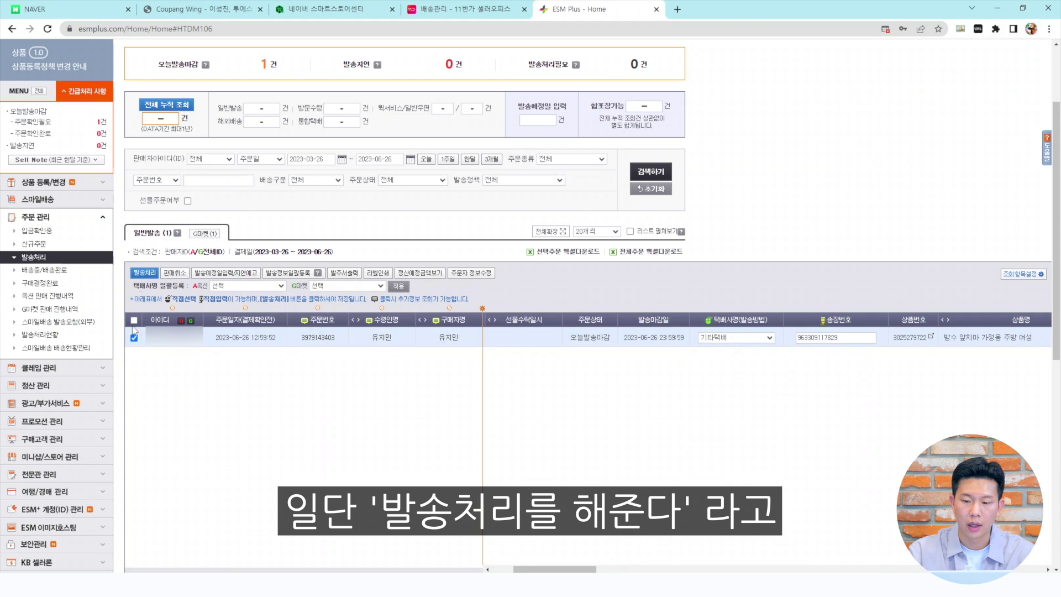
pyautogui.click(144, 272)
pyautogui.click(634, 90)
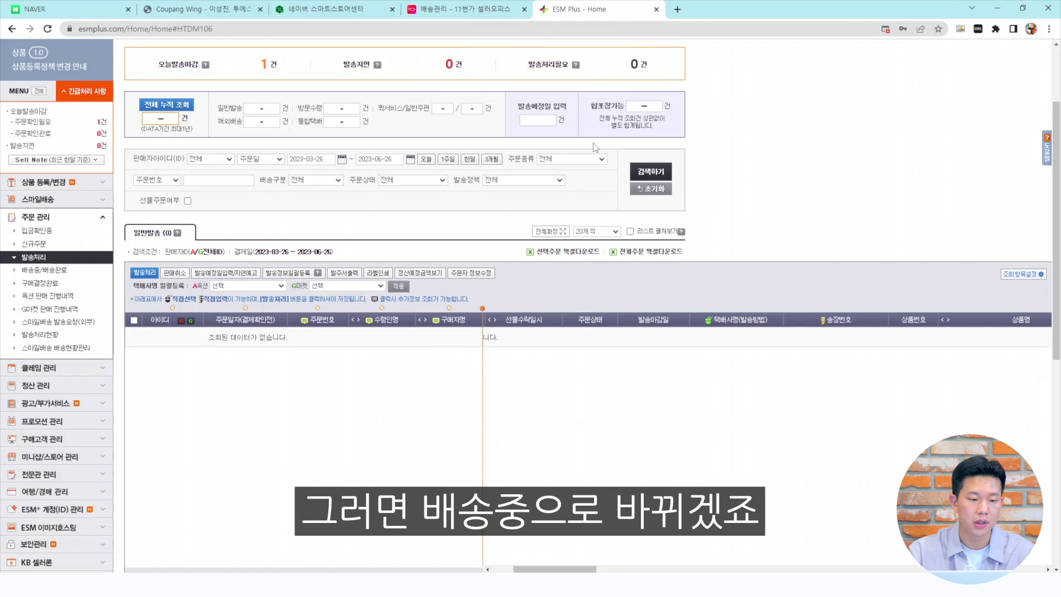
# Step: Select the shipped order under 배송중/배송완료, view its 배송정보수정 window and close it
pyautogui.click(51, 271)
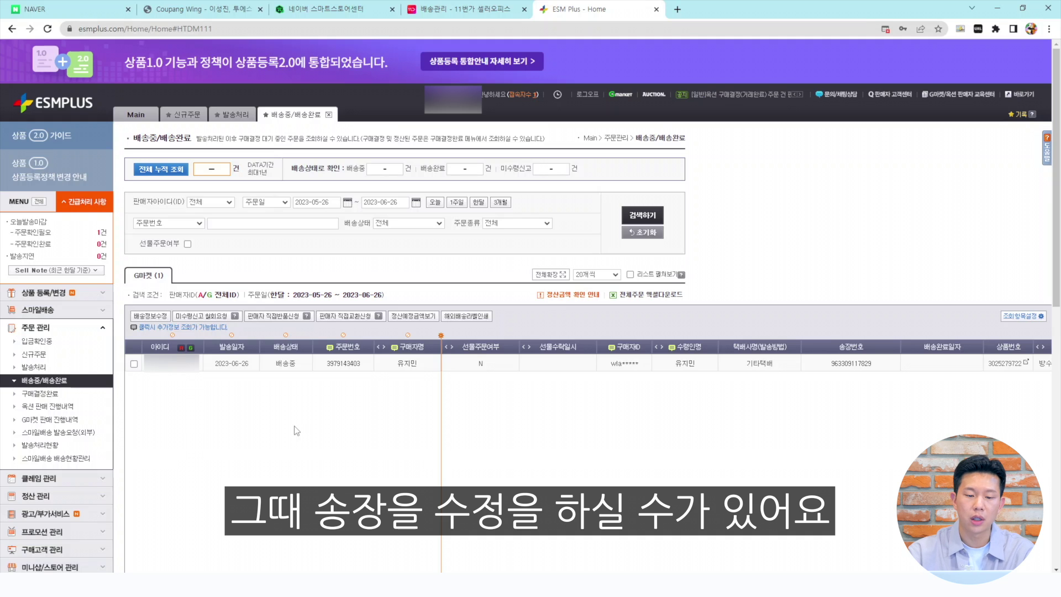
pyautogui.click(134, 363)
pyautogui.click(150, 315)
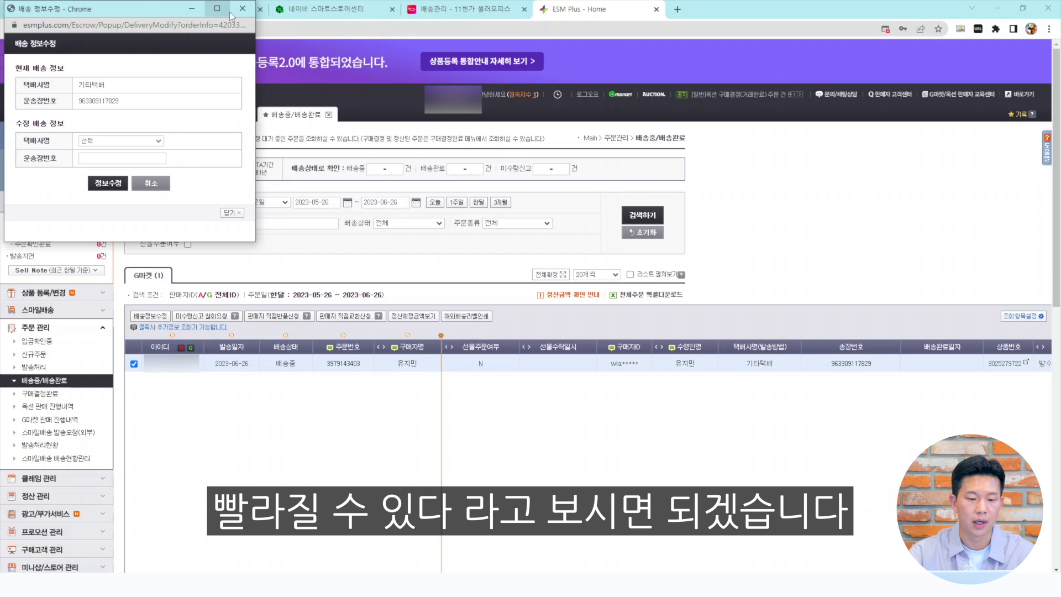
pyautogui.click(230, 12)
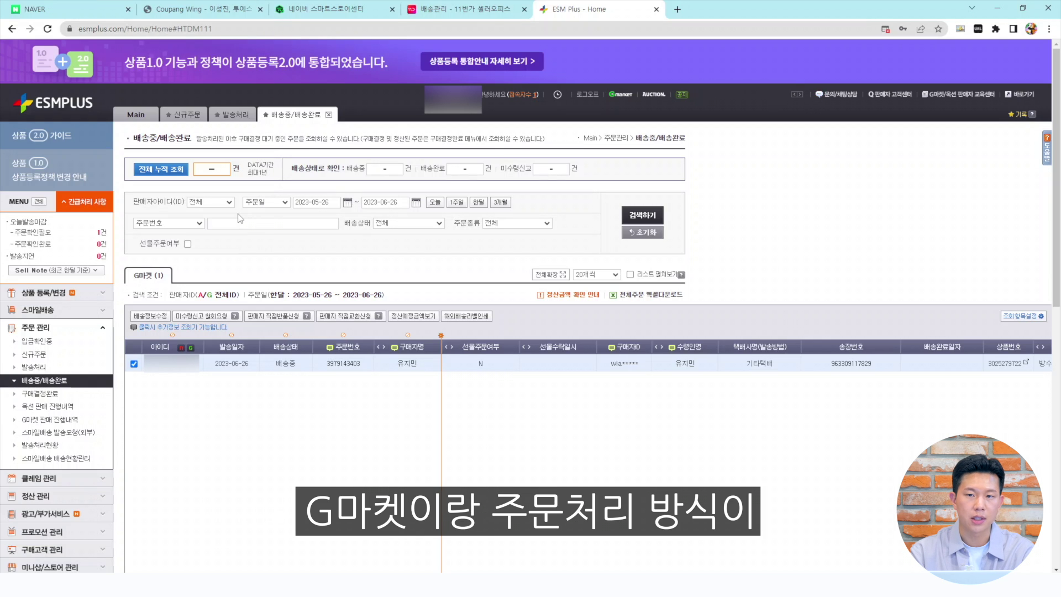